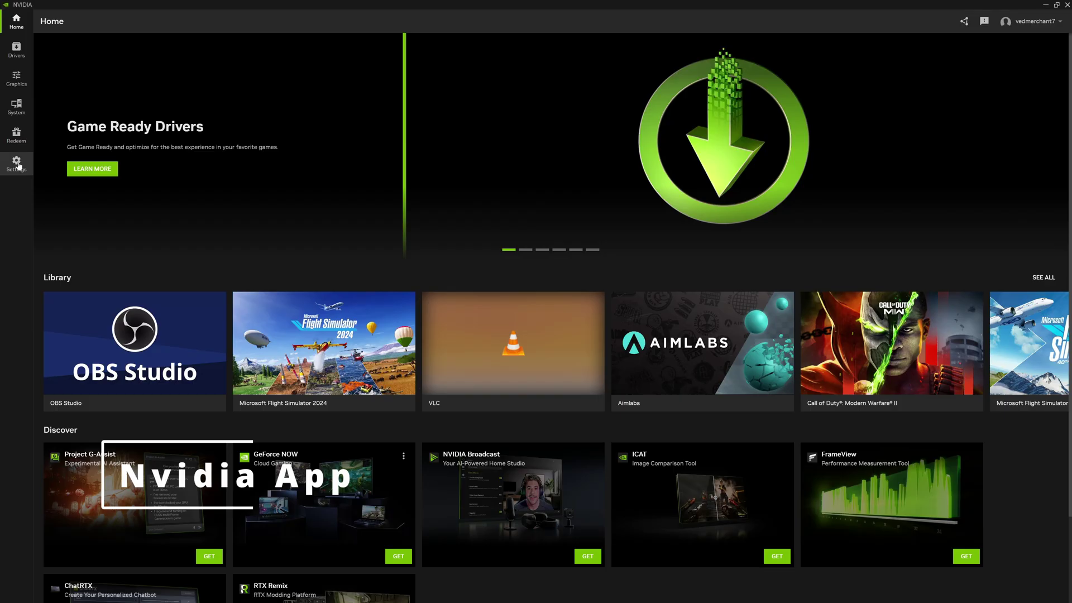
- Open NVIDIA App's Settings to review the Features options
left_click(16, 163)
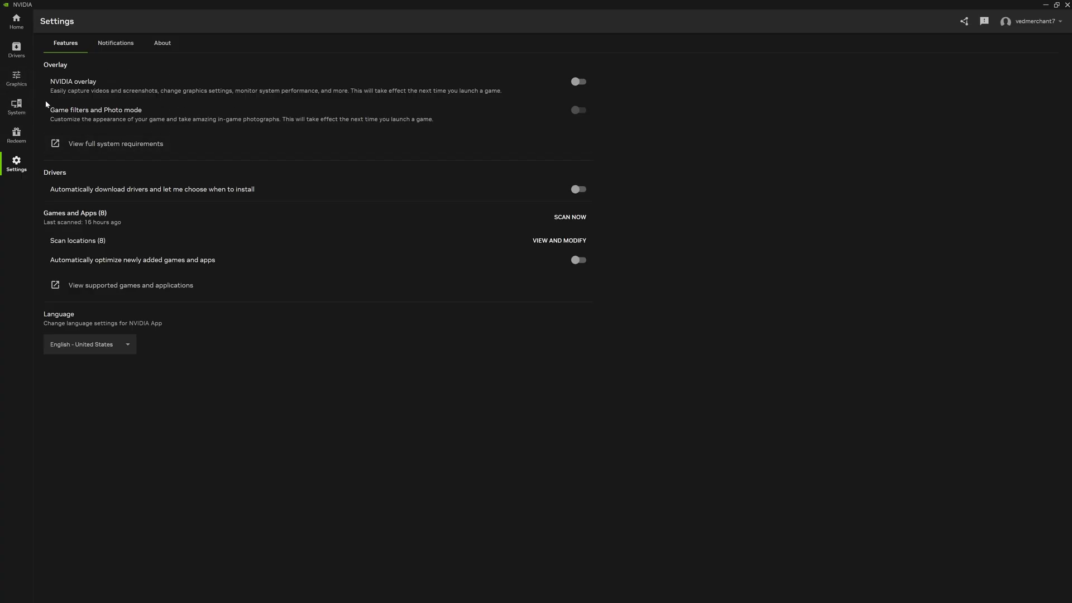
- Show Microsoft Flight Simulator 2024's program settings down to Power Management Mode
left_click(16, 78)
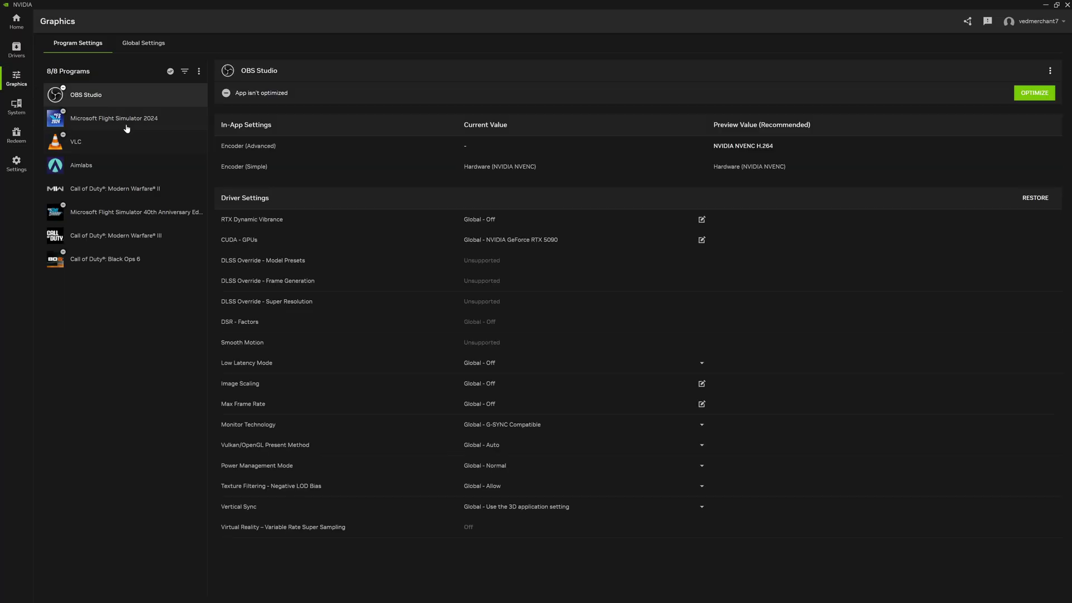
left_click(123, 120)
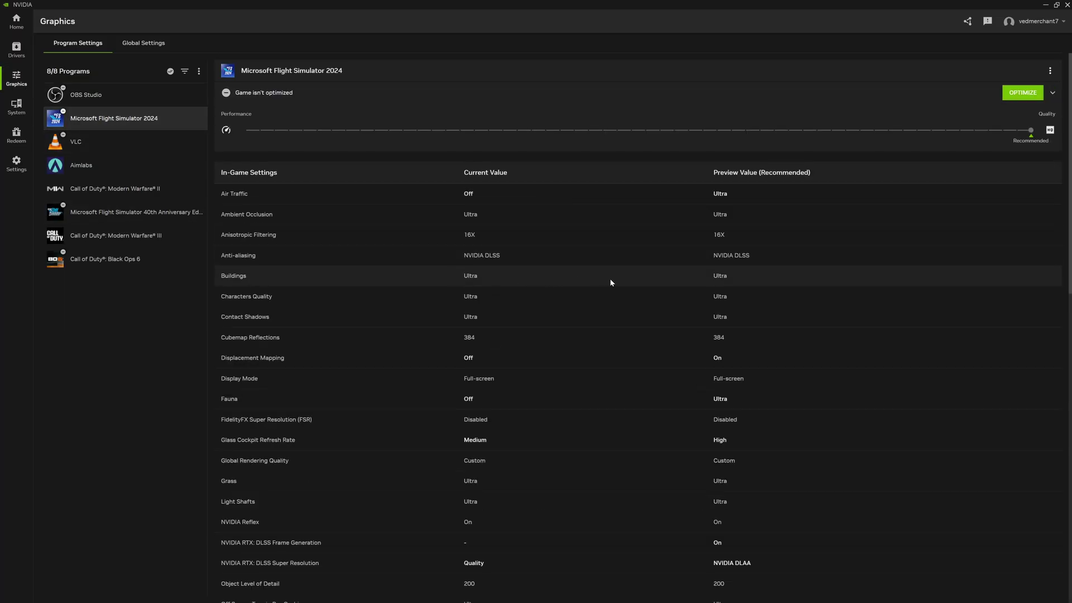
scroll(609, 278, "down", 10)
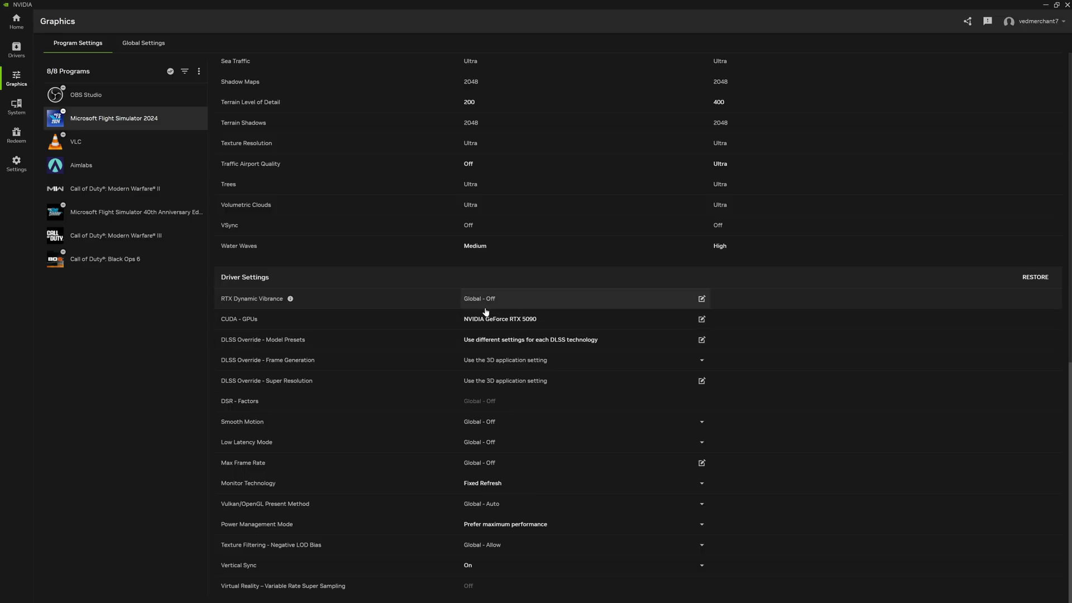
left_click(536, 327)
left_click(595, 354)
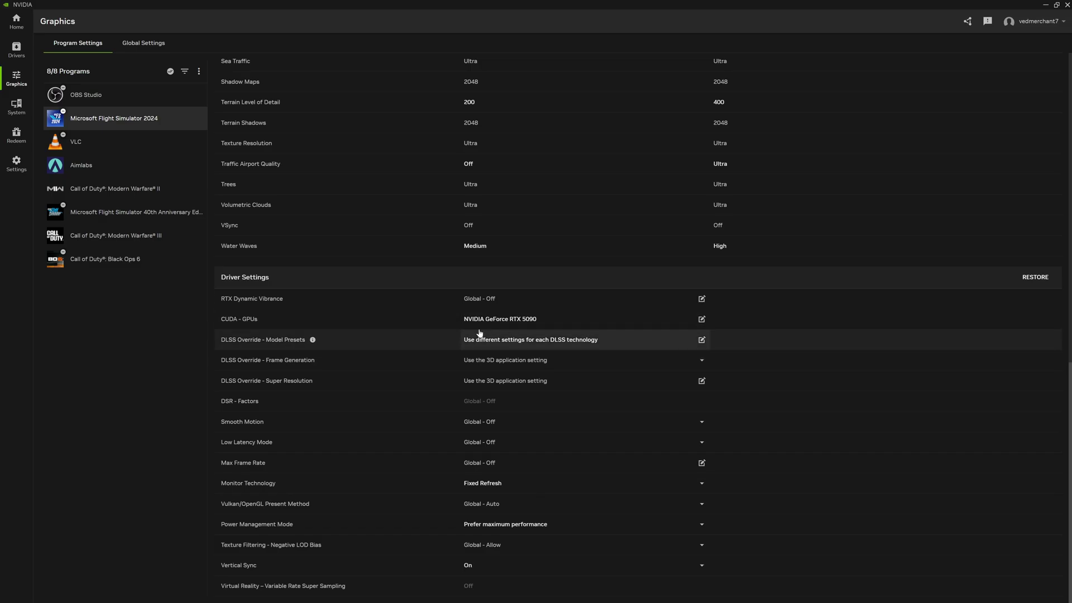
left_click(511, 322)
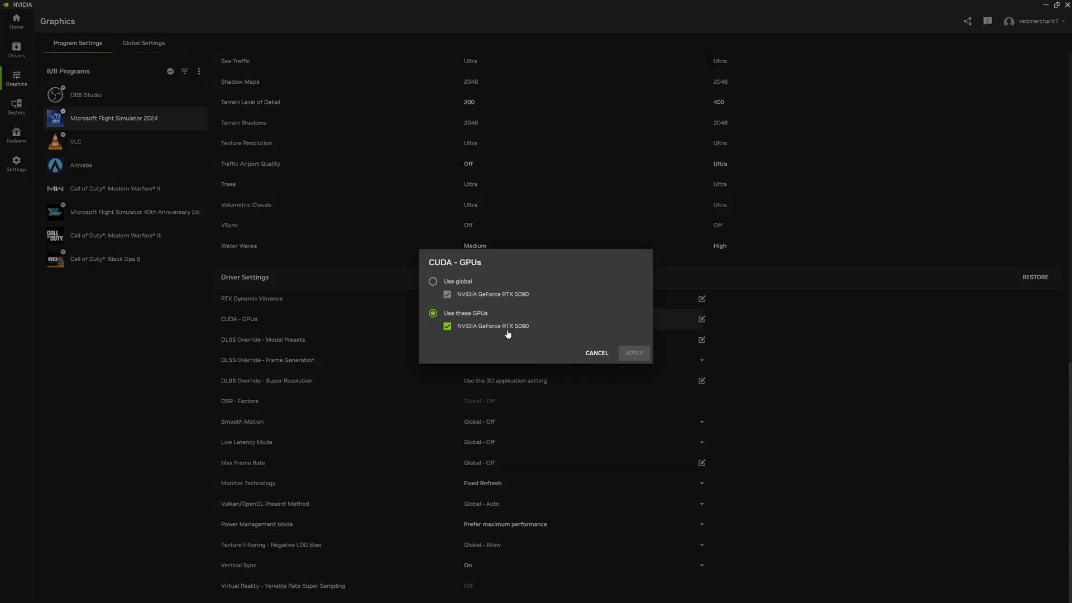
left_click(600, 354)
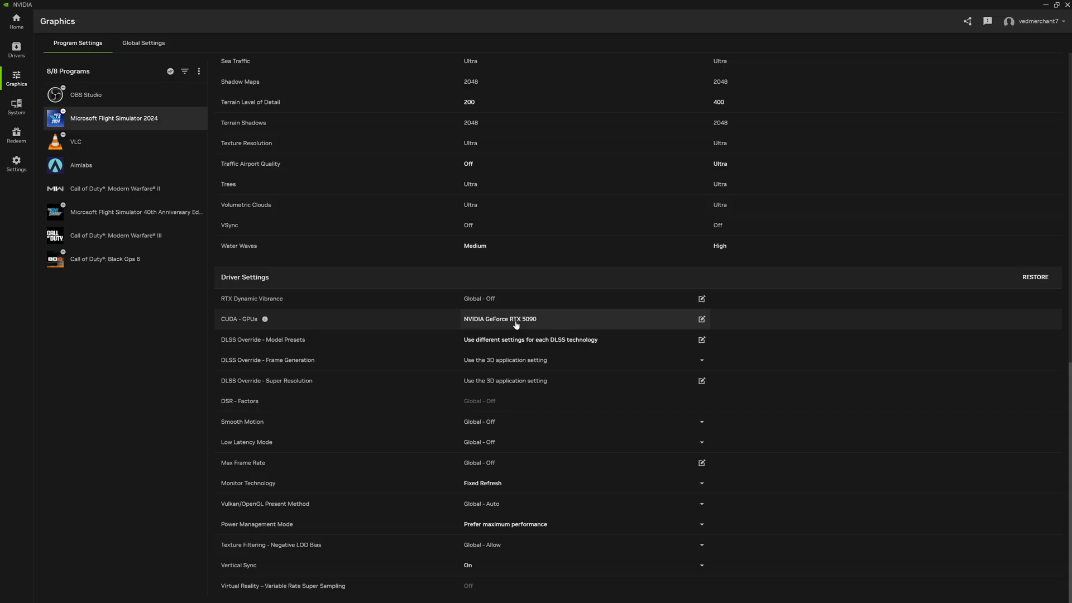
left_click(538, 342)
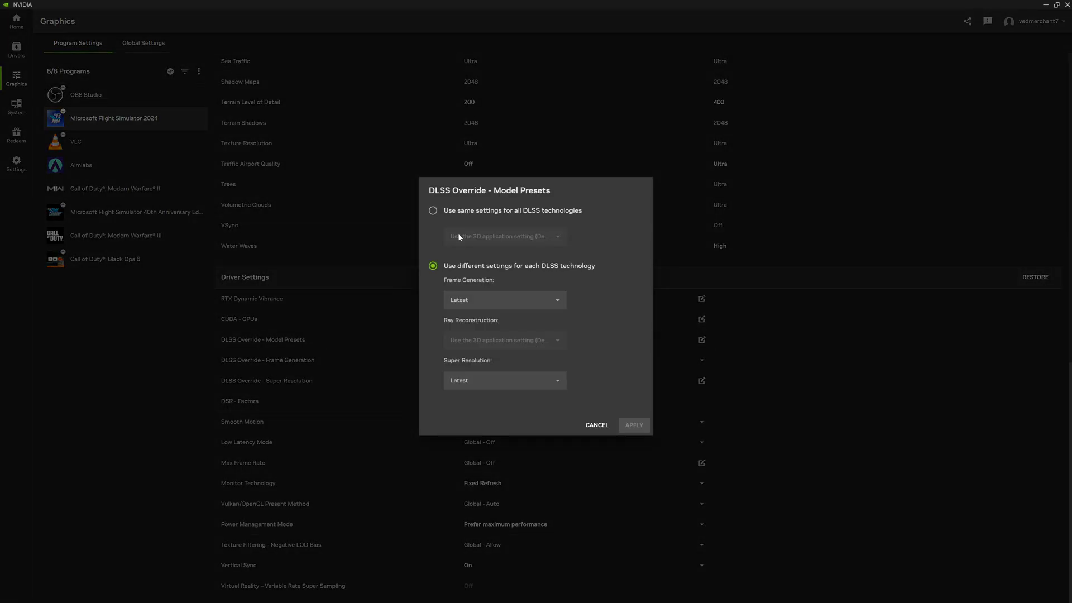
left_click(497, 301)
left_click(495, 340)
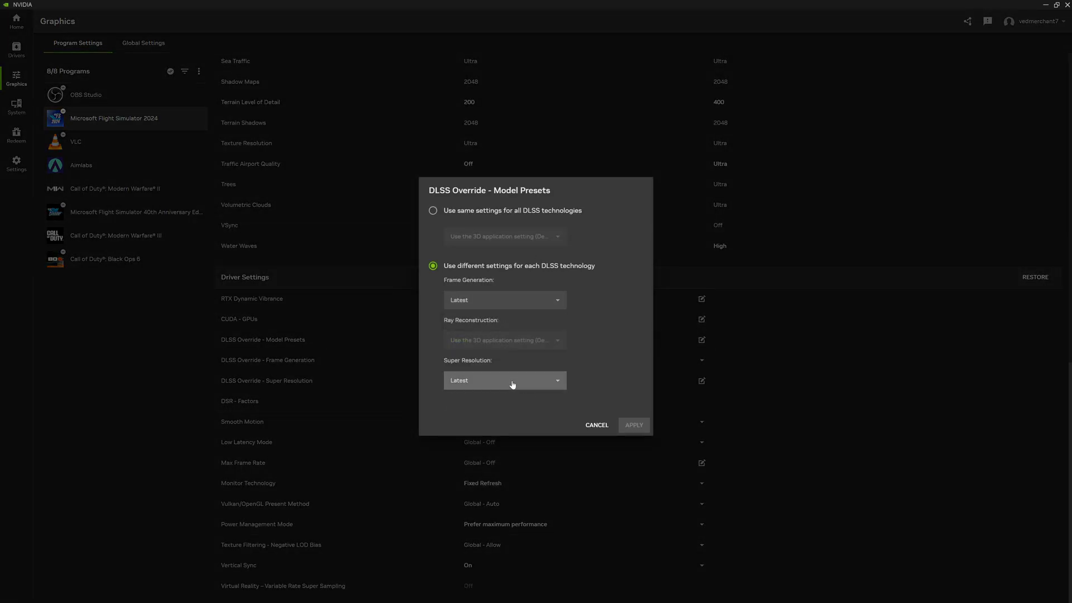
left_click(512, 384)
left_click(488, 430)
left_click(596, 426)
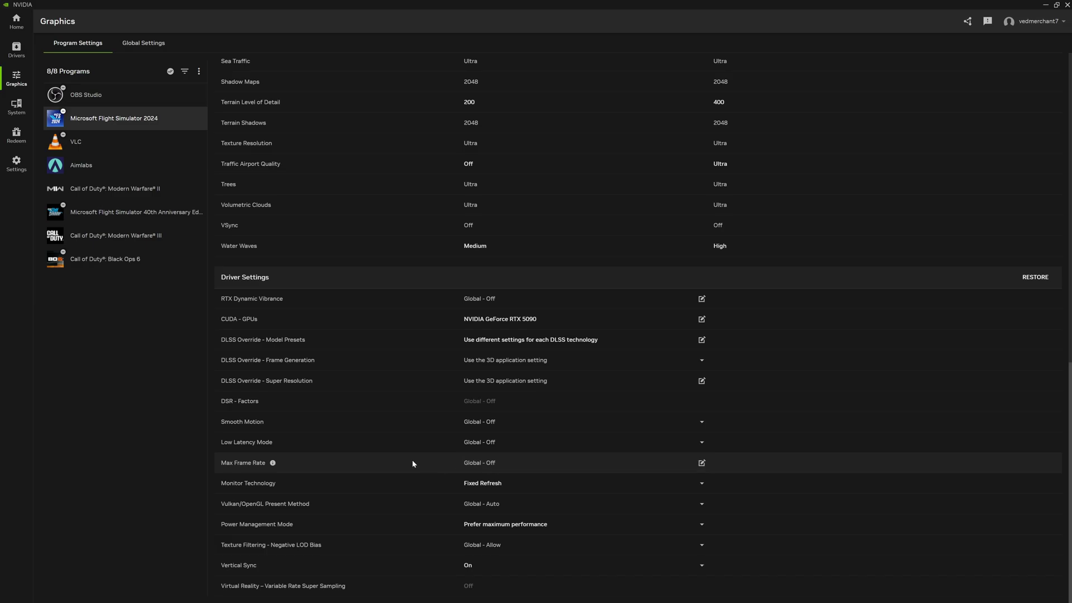
left_click(520, 490)
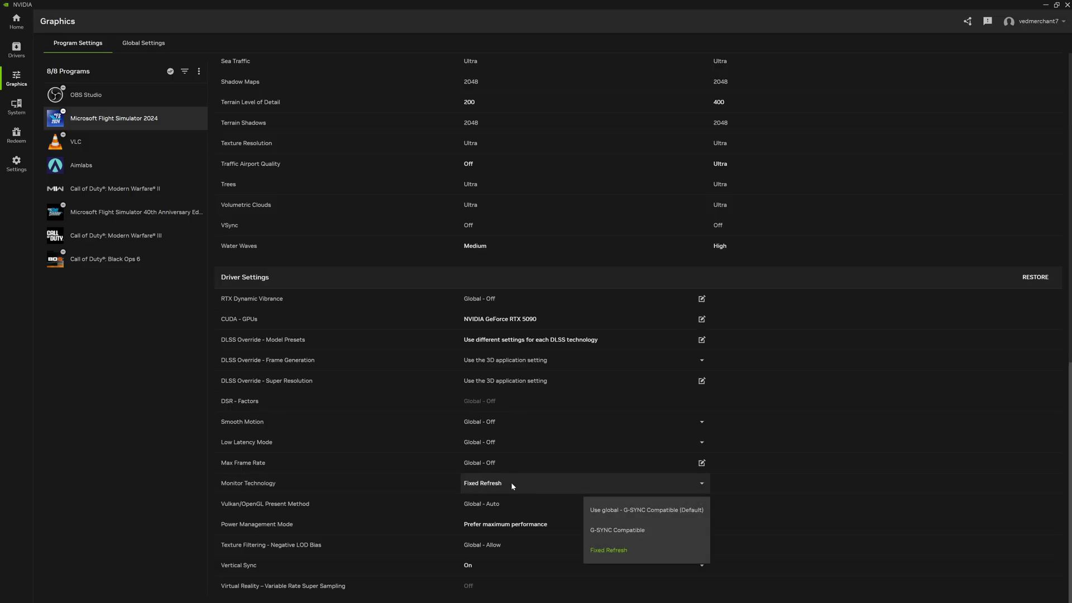
left_click(626, 551)
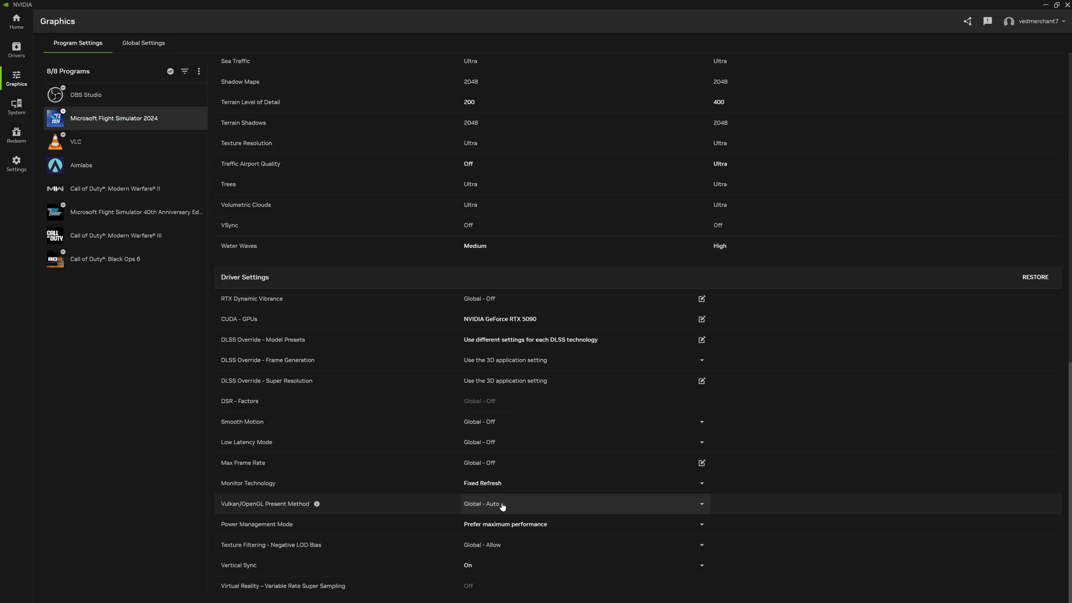
left_click(511, 527)
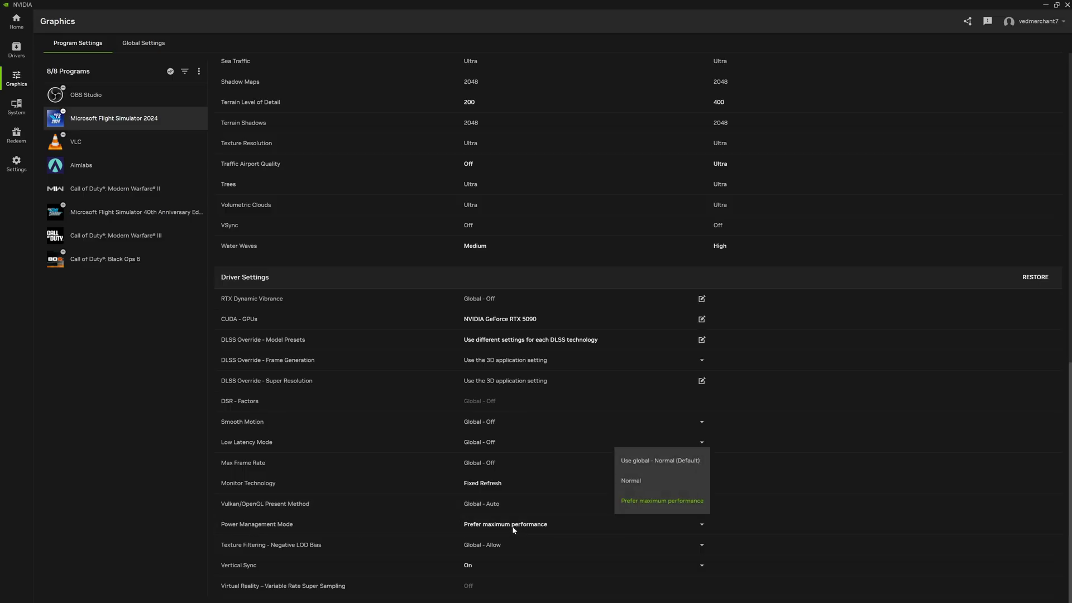
left_click(451, 552)
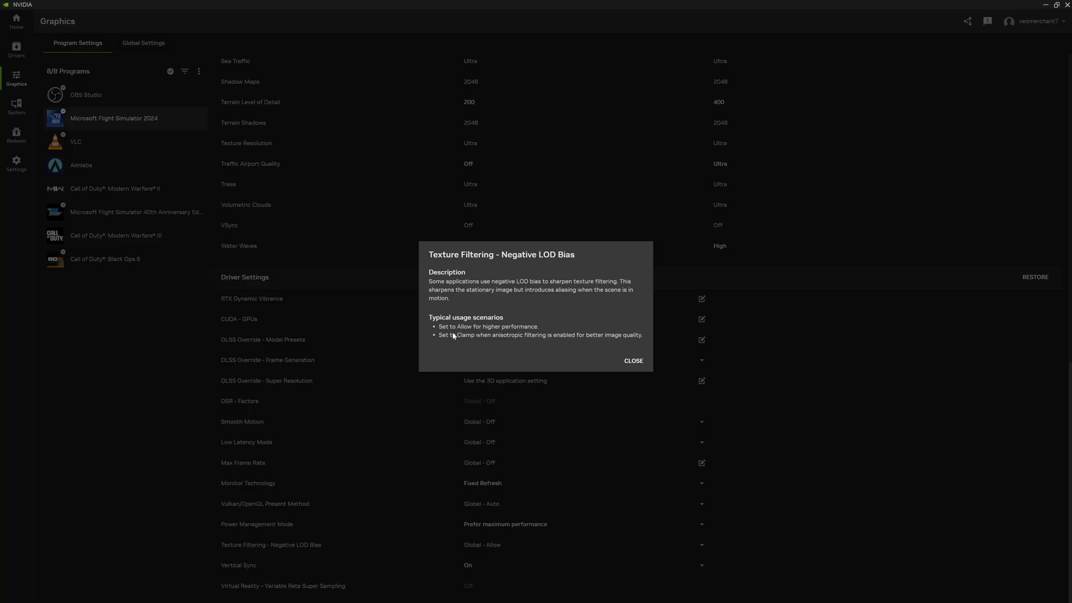
left_click(626, 362)
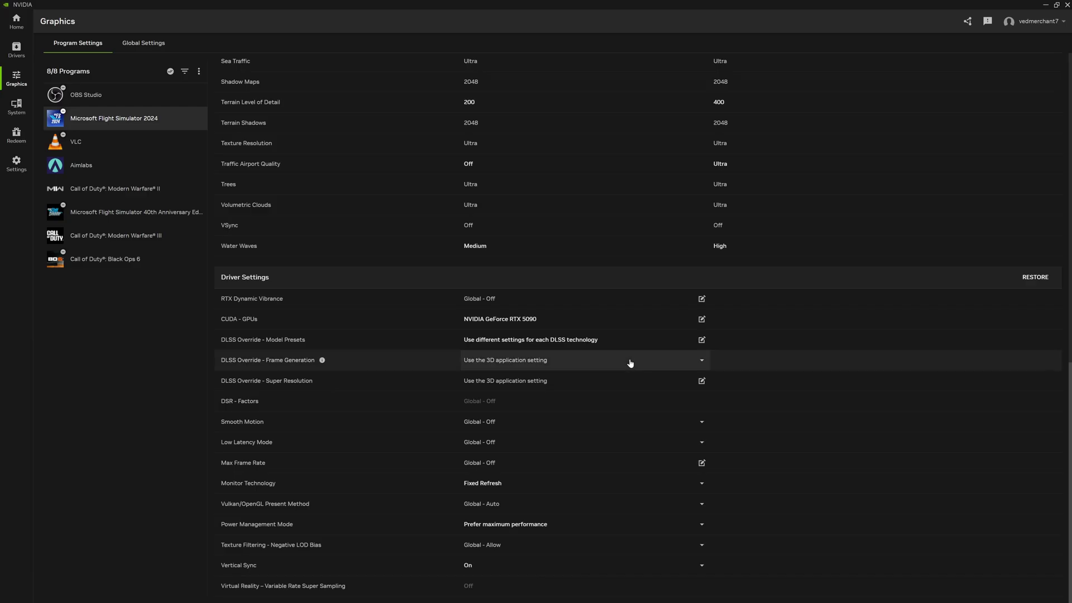
left_click(483, 565)
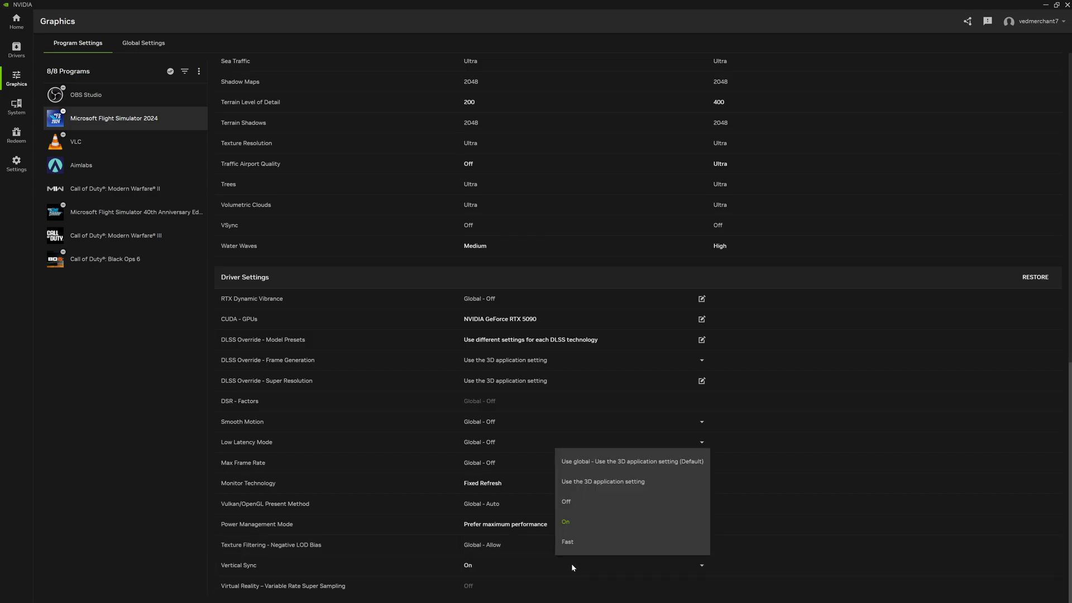
left_click(585, 529)
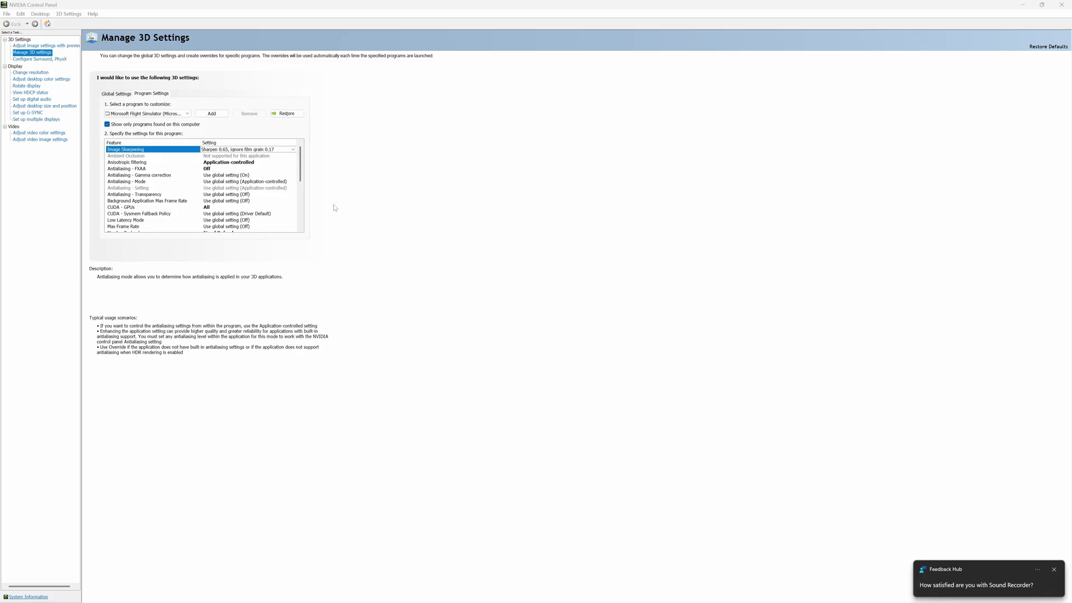
- Bring Registry Editor forward over the control panel, searching 'regi' to locate it
left_click(740, 593)
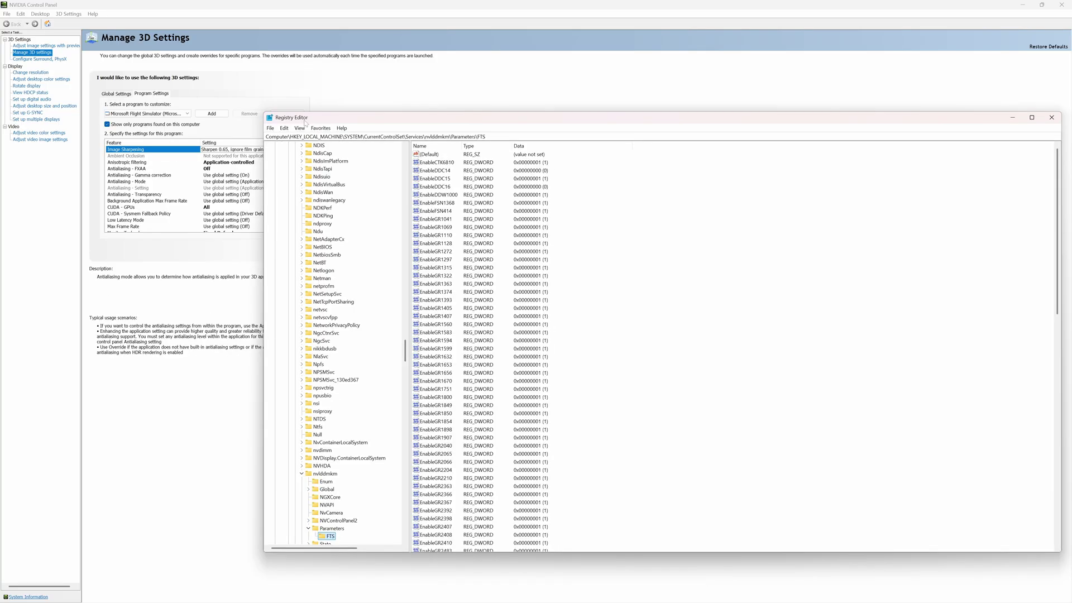
left_click_drag(304, 120, 288, 129)
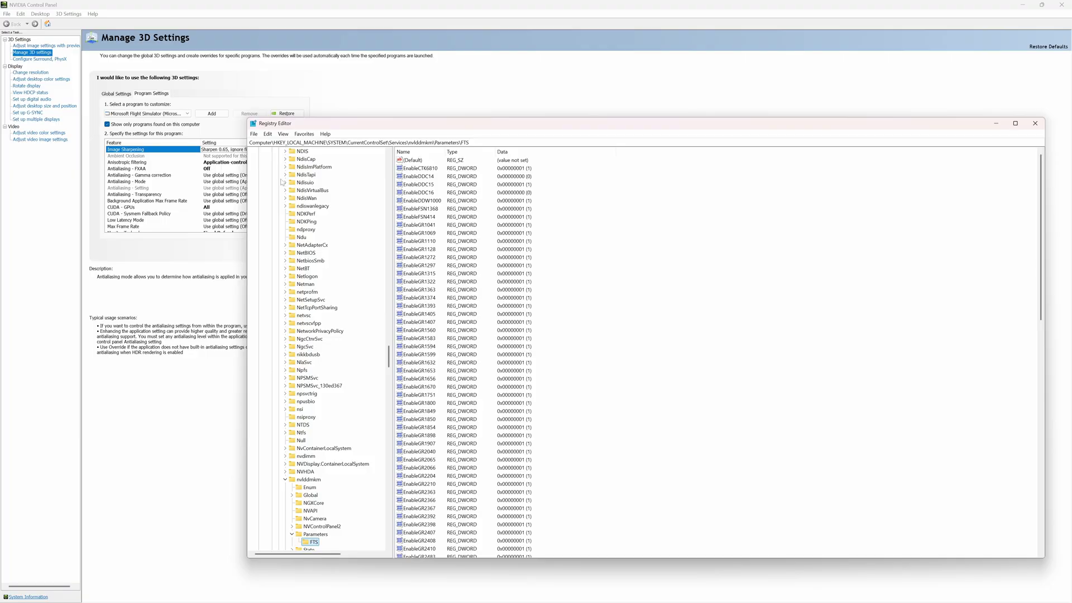
key("super")
type("regi")
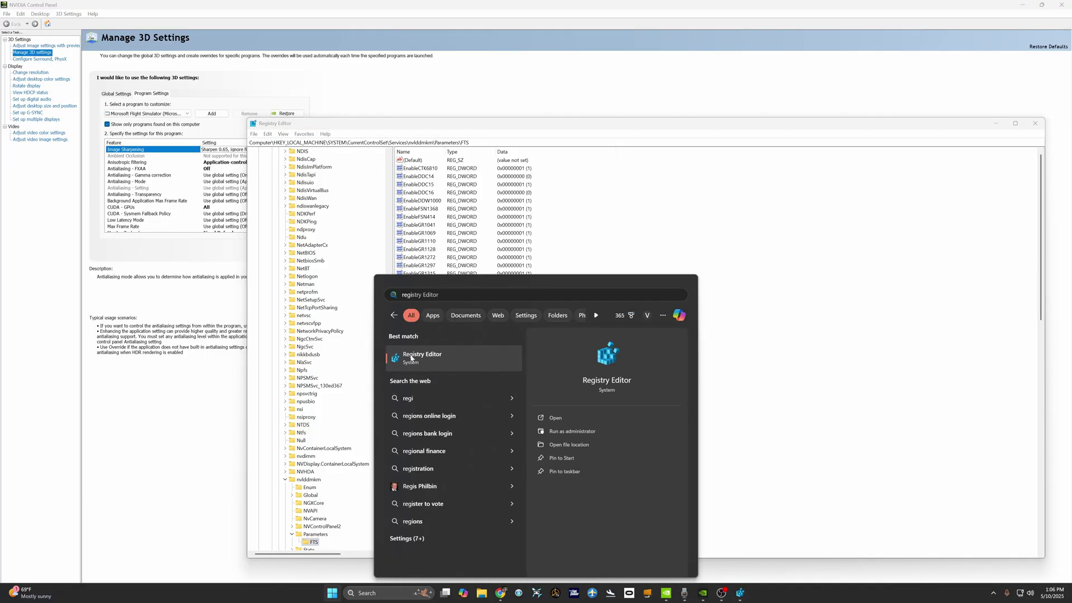
- Confirm the FTS key's EnableGR535 value data is 0, then cancel without saving
left_click(550, 244)
scroll(550, 244, "down", 1)
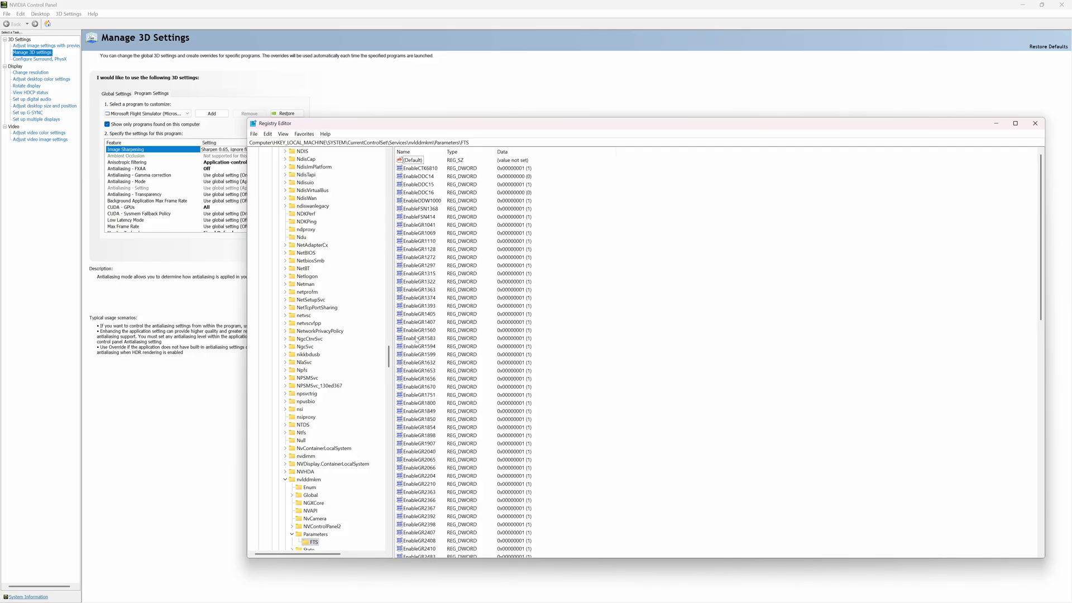
scroll(417, 342, "down", 7)
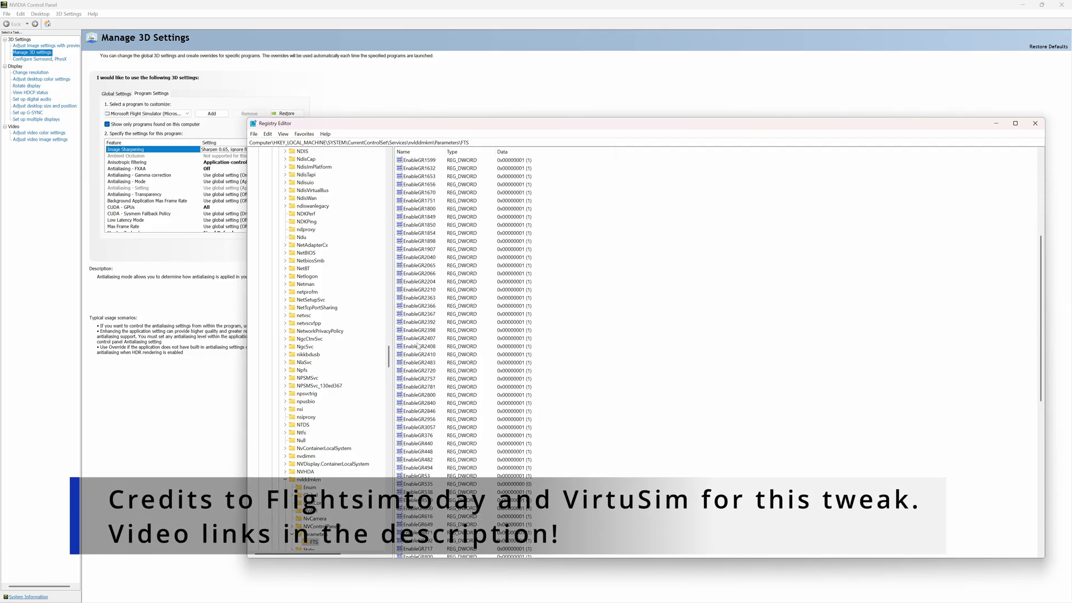
double_click(419, 484)
type("0")
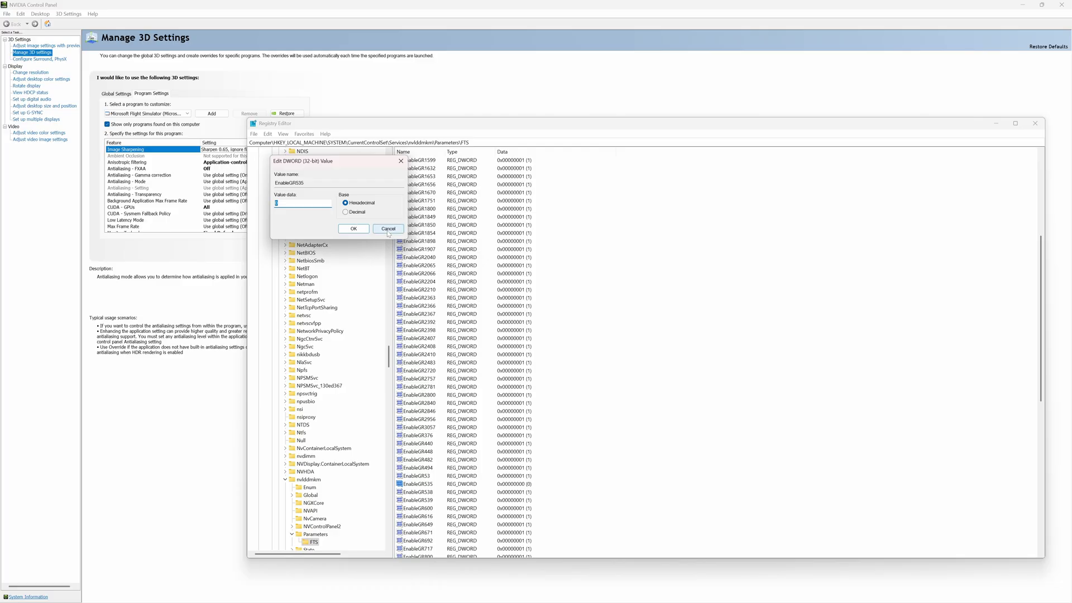
left_click(388, 229)
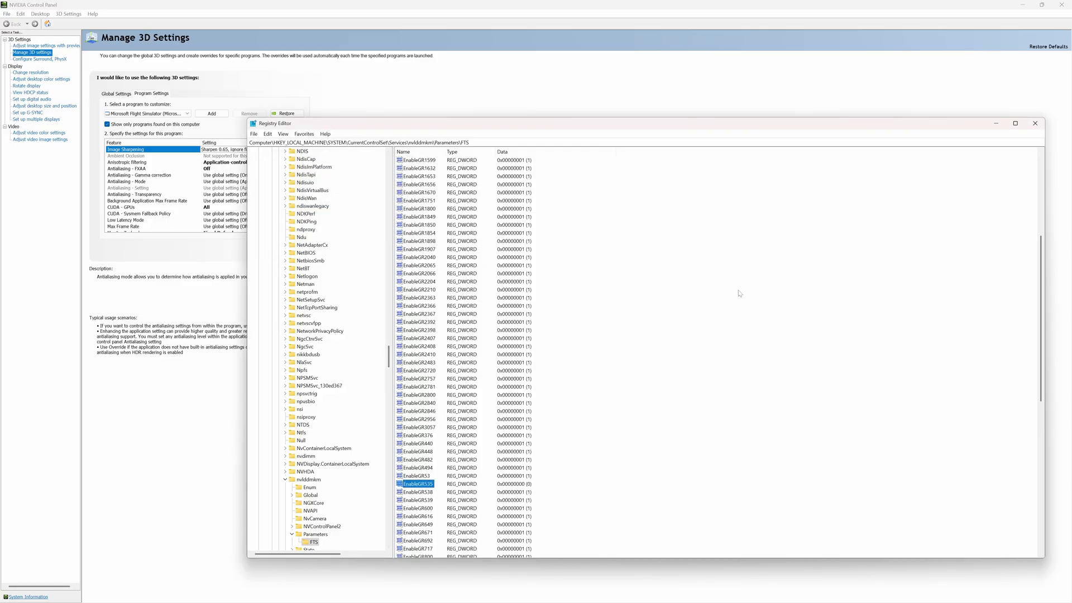
- Return to the control panel and leave Anisotropic filtering Application-controlled
left_click(996, 124)
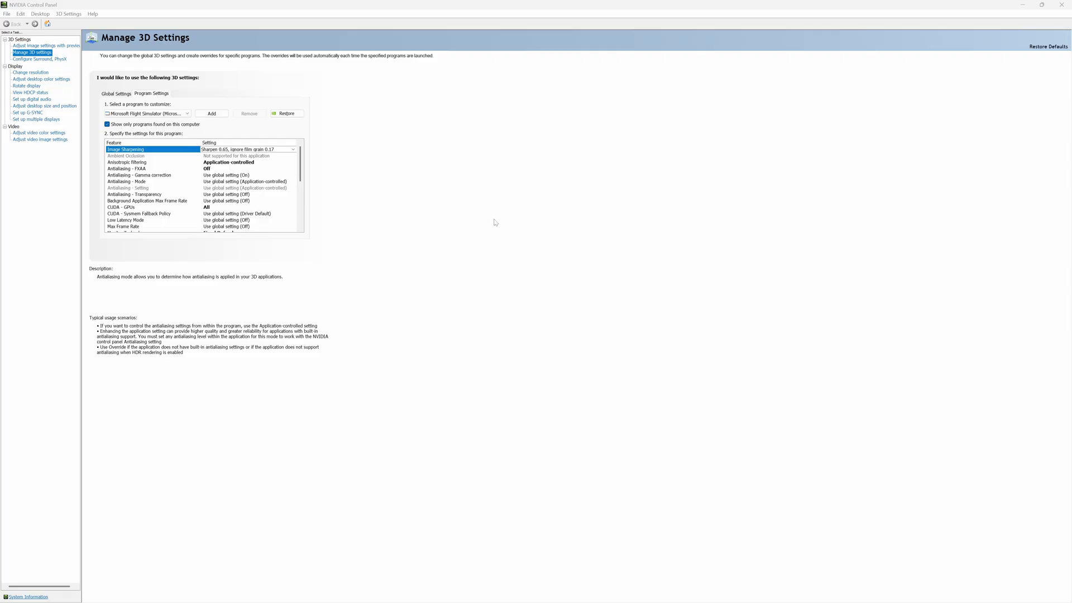
left_click(235, 158)
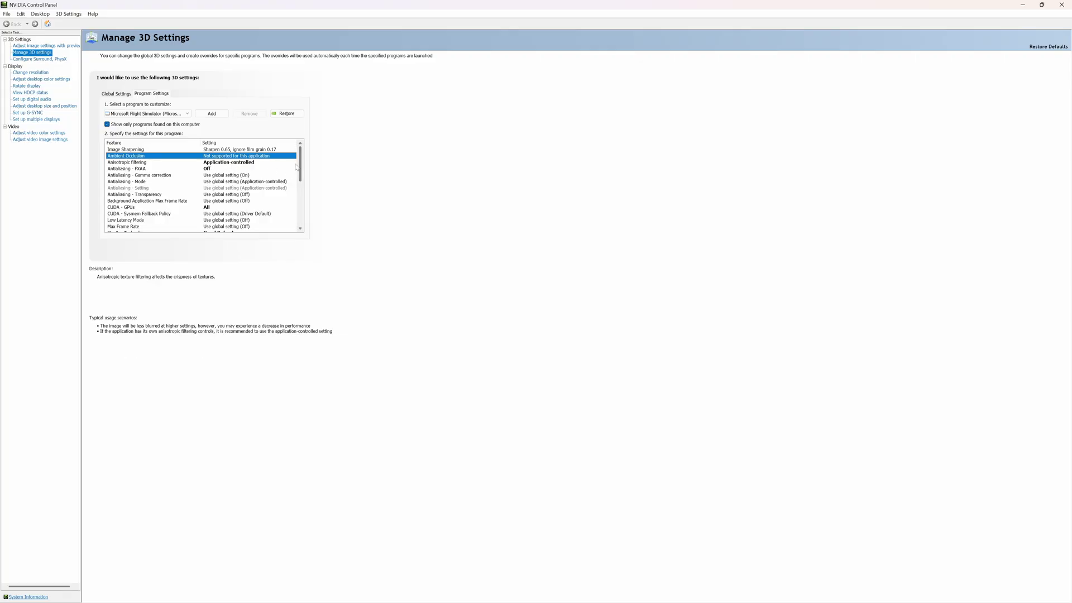
left_click(243, 163)
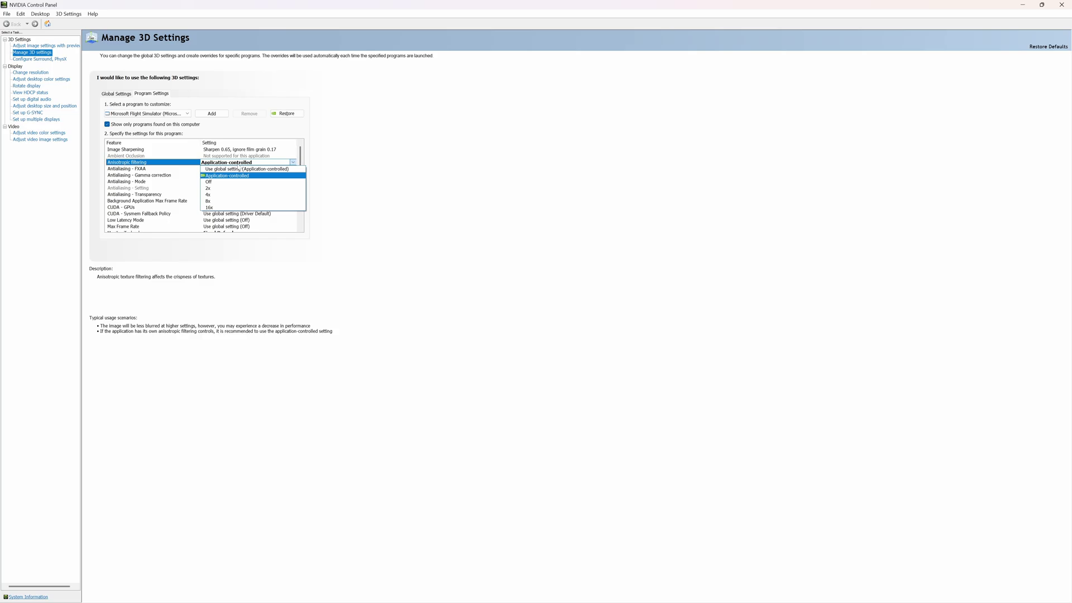
left_click(300, 161)
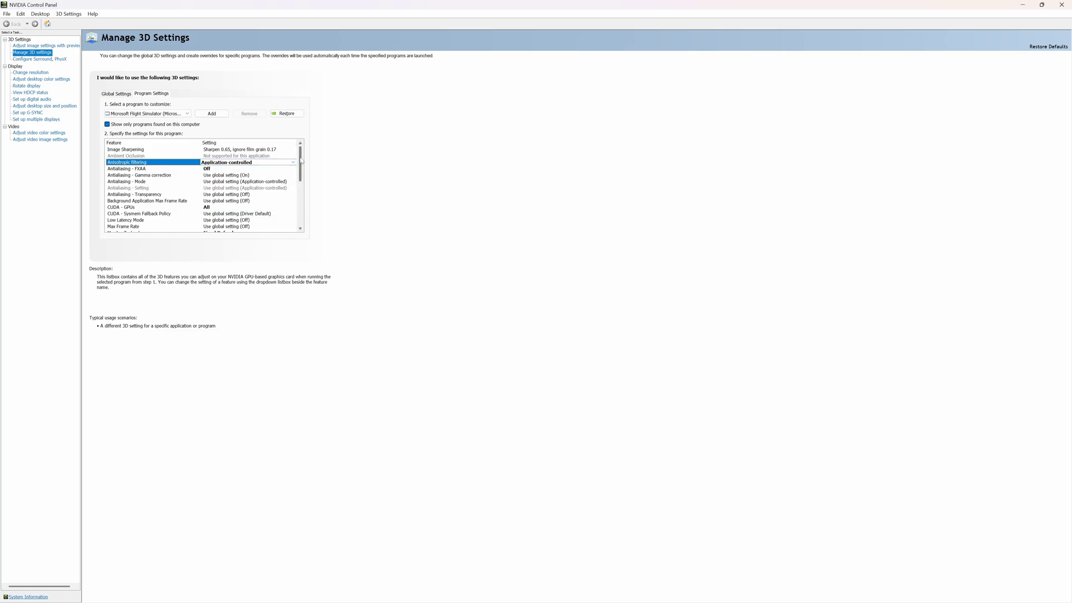
left_click_drag(300, 161, 302, 165)
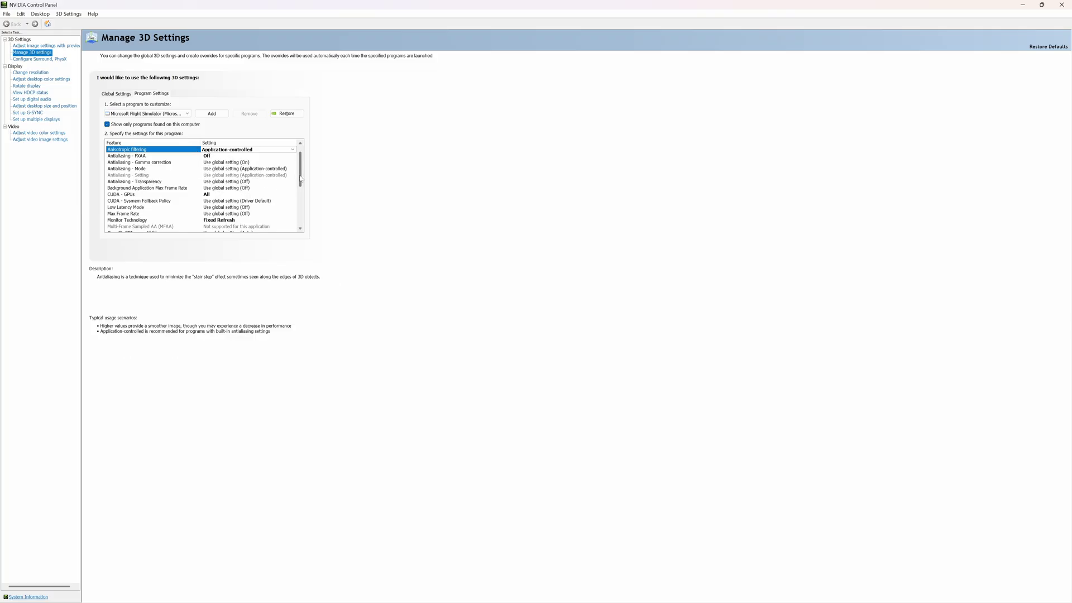
- Keep Monitor Technology at Fixed Refresh and bring up Anisotropic sample optimization's choices
left_click(168, 163)
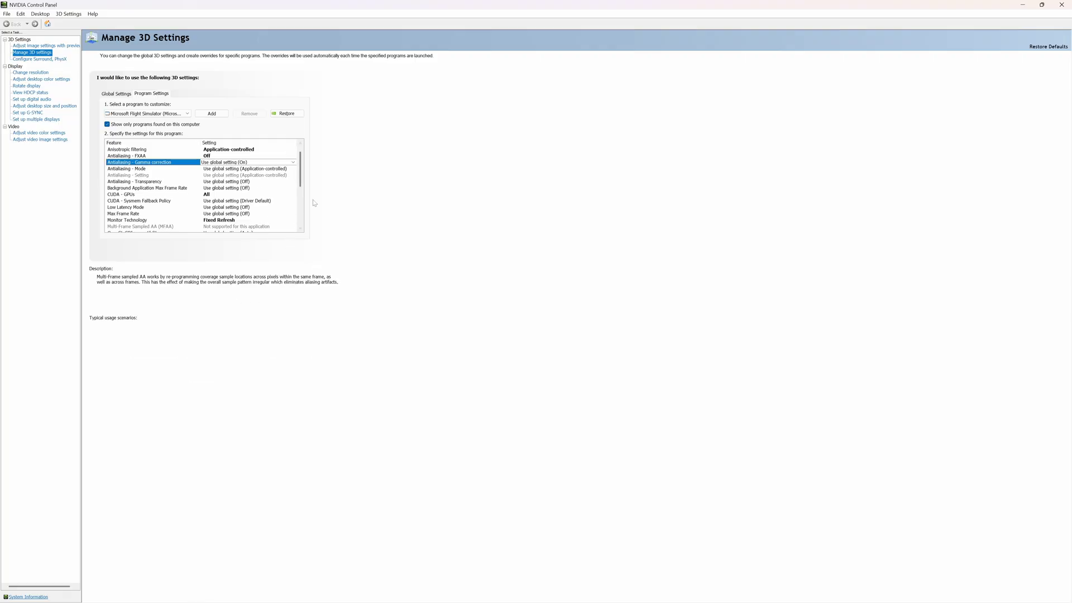
scroll(302, 177, "down", 2)
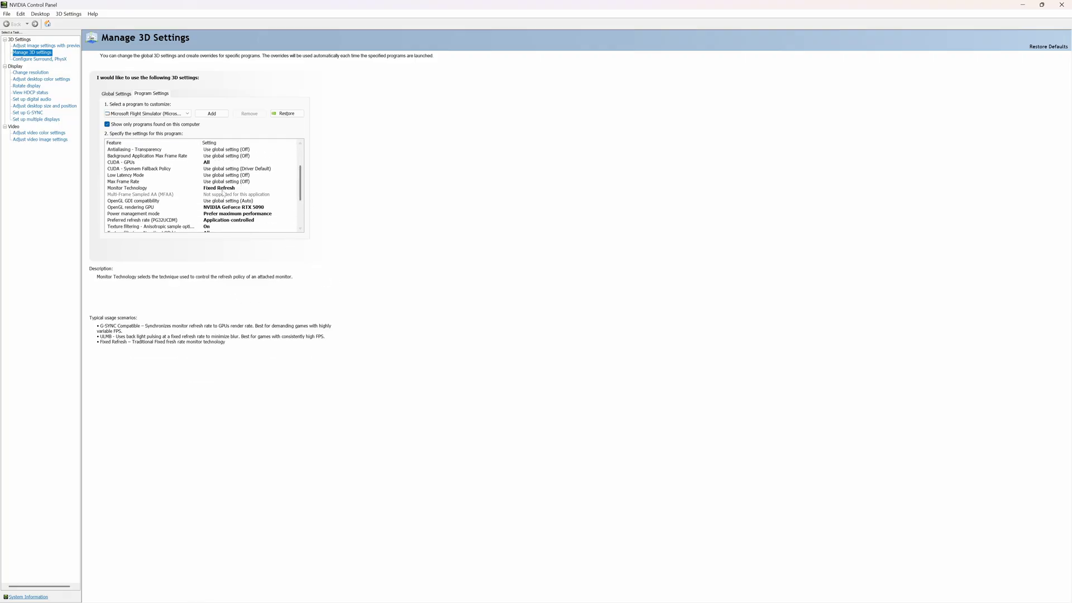
left_click(229, 188)
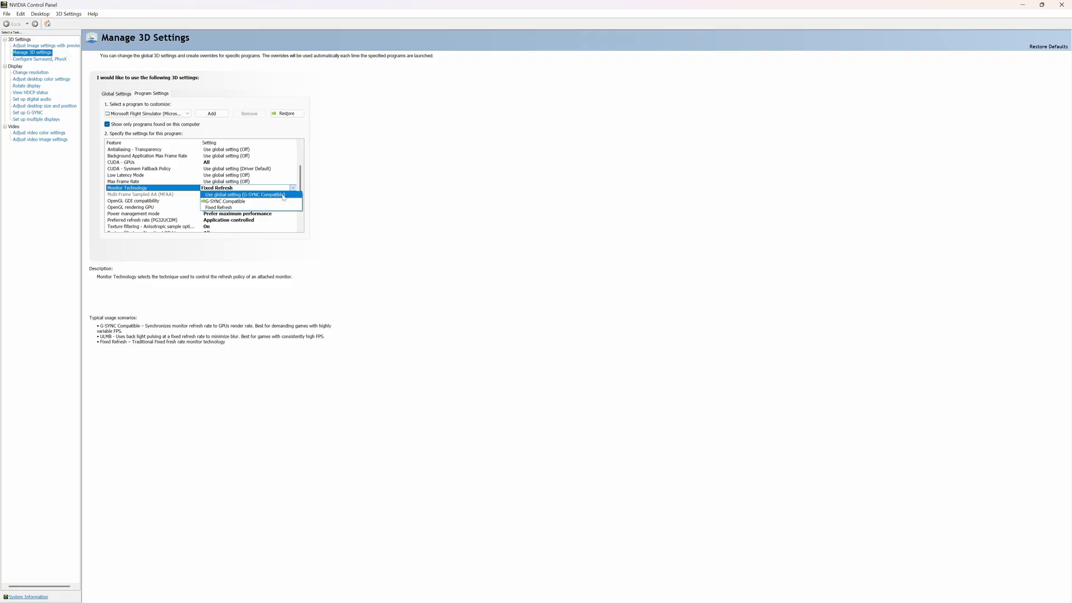
left_click(302, 181)
scroll(226, 187, "down", 2)
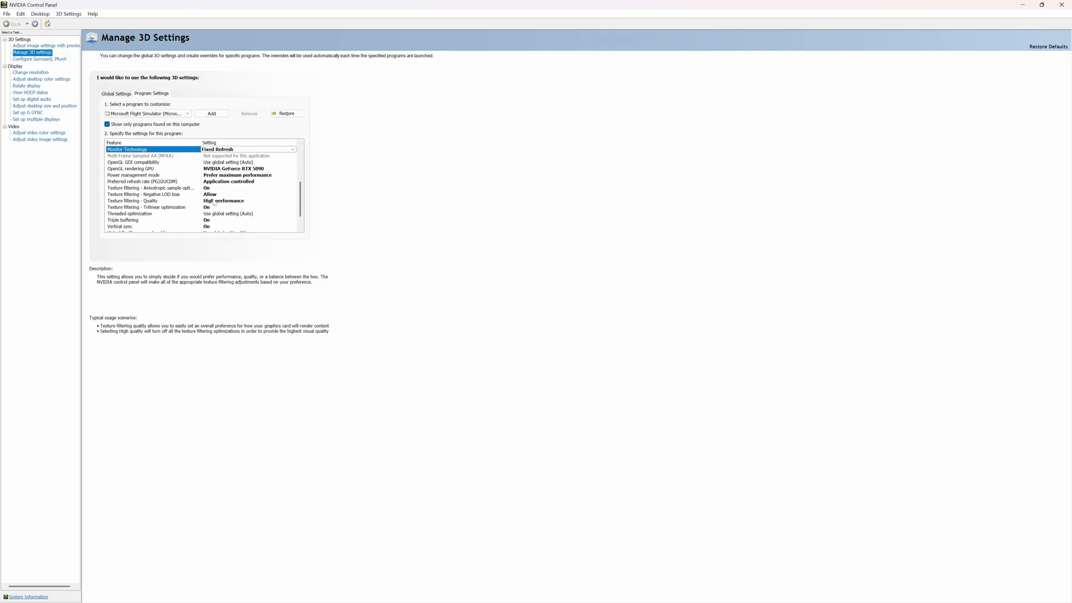
left_click(208, 190)
left_click(205, 190)
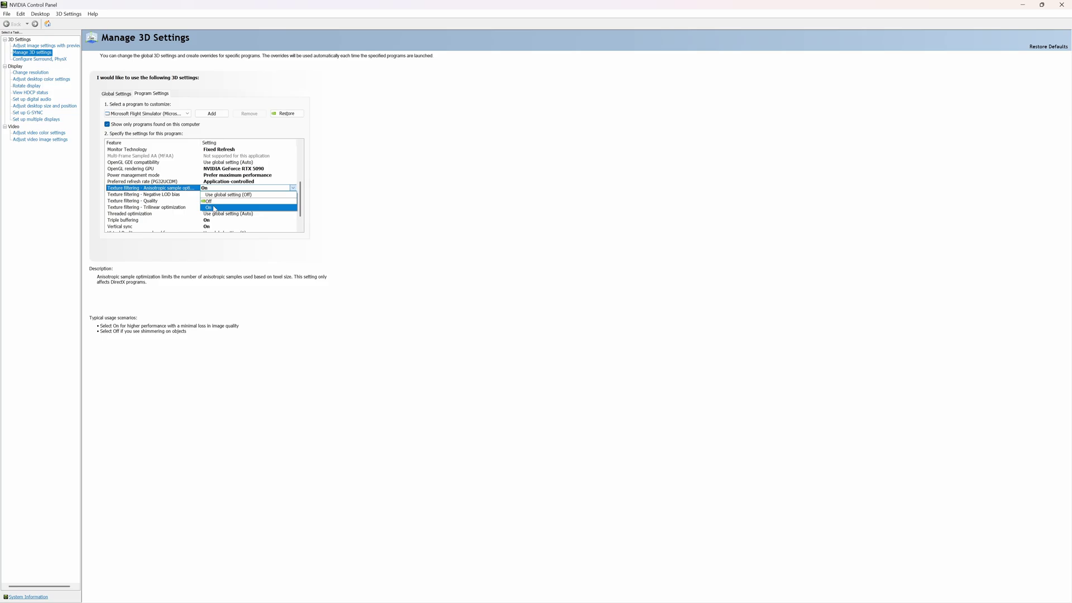
- Set Anisotropic sample optimization and Trilinear optimization On, keeping Negative LOD bias Allow and High performance quality
left_click(213, 208)
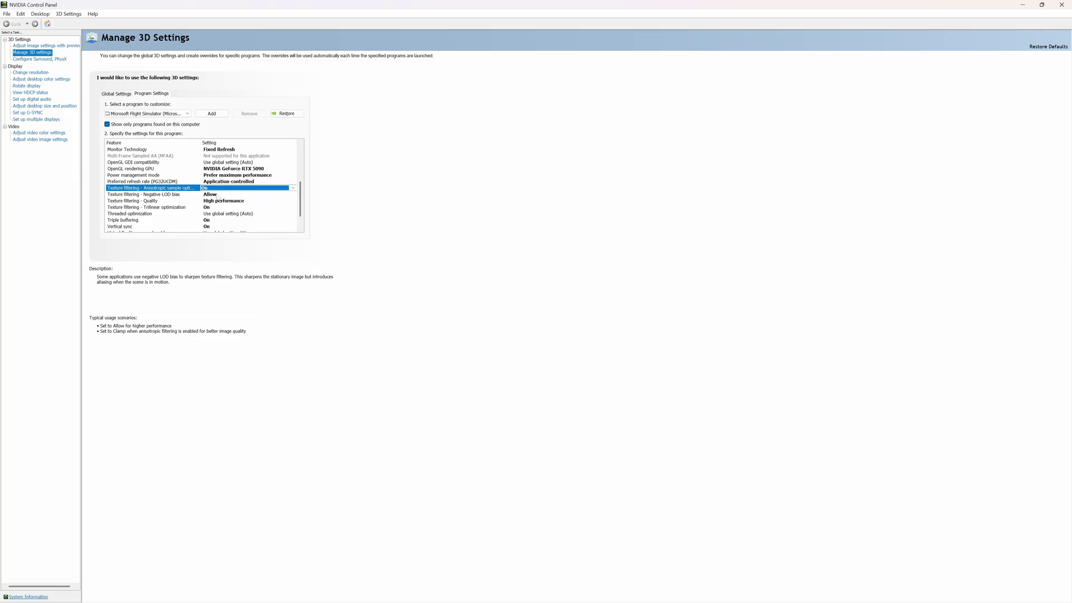
left_click(210, 195)
left_click(212, 207)
left_click(161, 203)
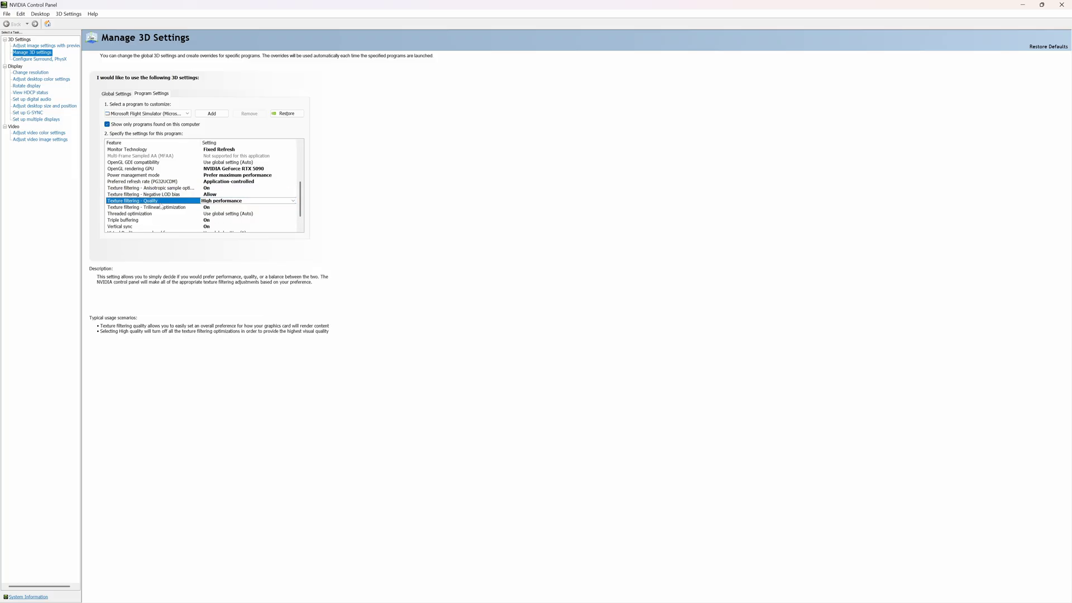
left_click(228, 202)
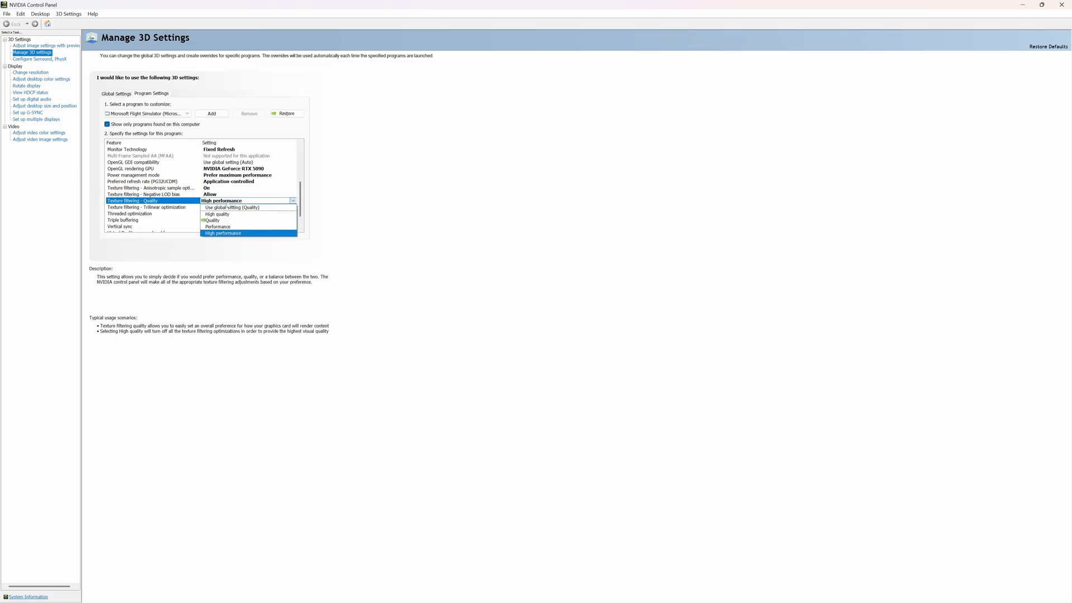
left_click(222, 202)
left_click(218, 208)
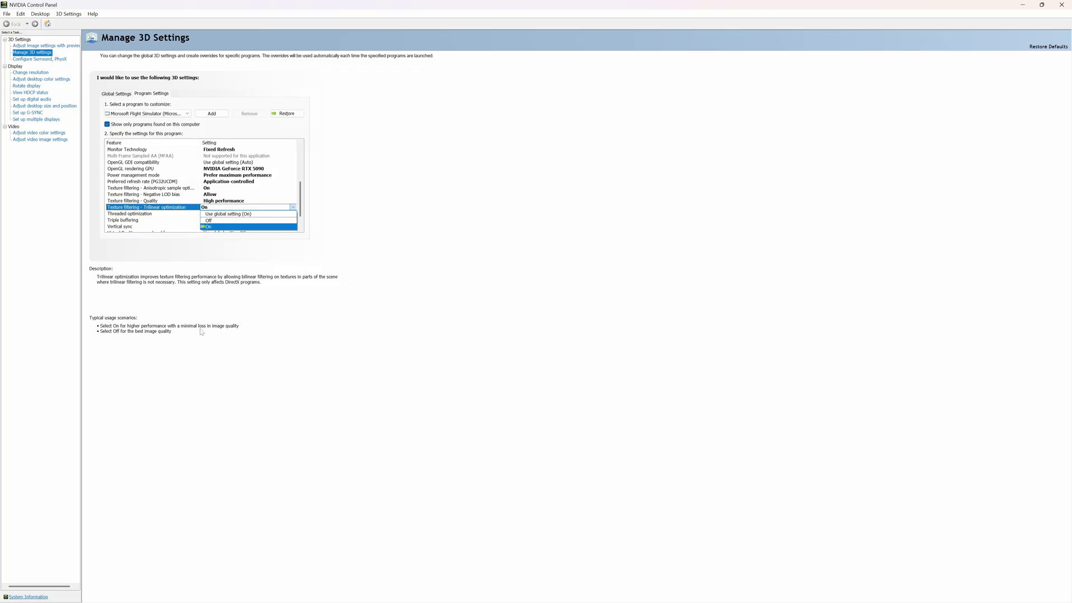
left_click(213, 228)
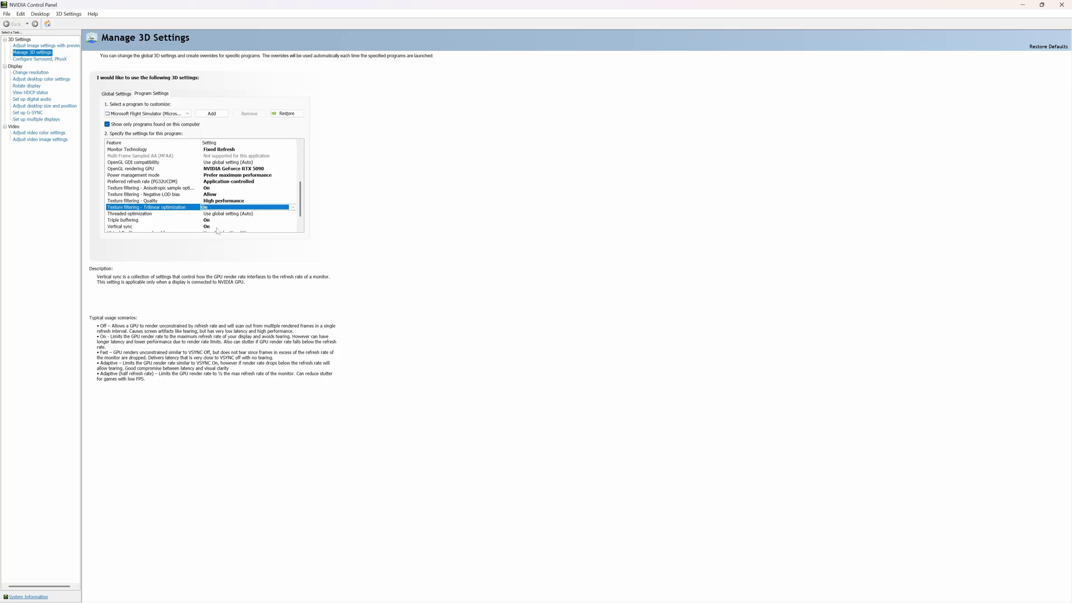
- Keep Triple buffering On and VR pre-rendered frames on the global setting
scroll(212, 209, "down", 1)
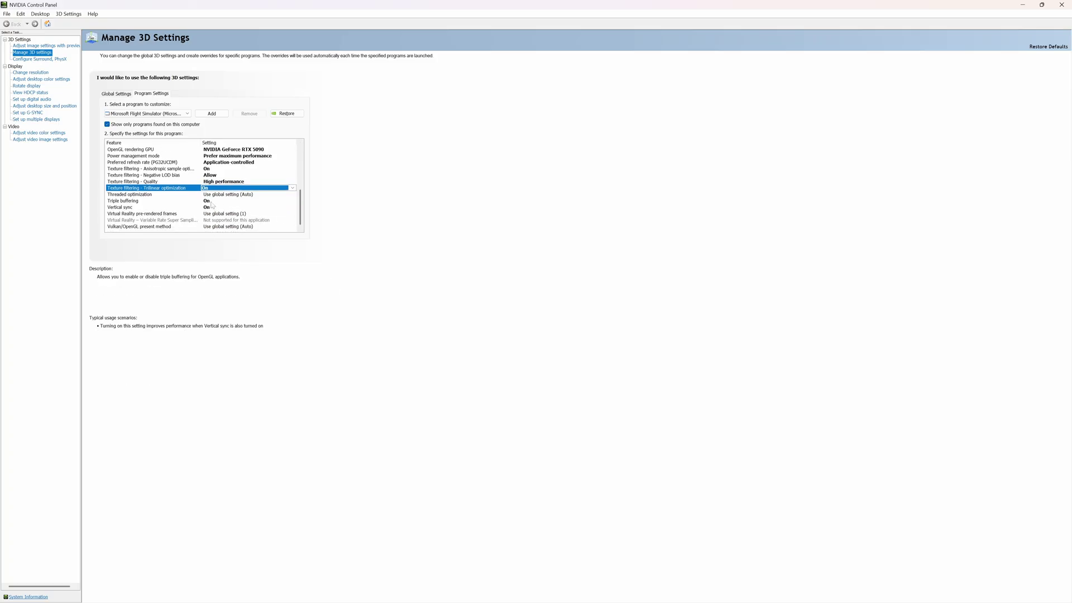
left_click(214, 202)
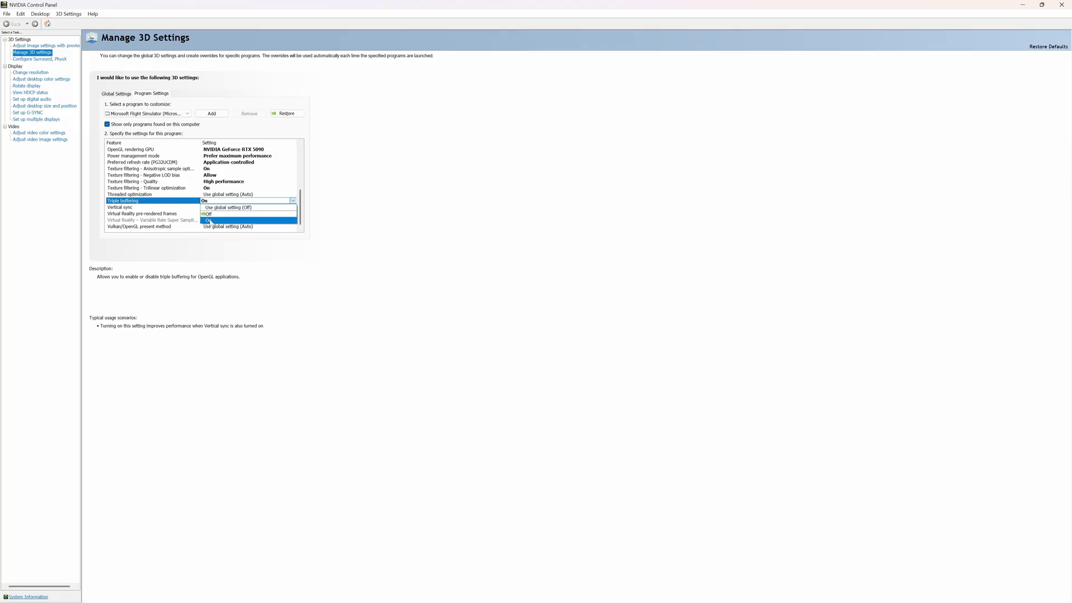
left_click(223, 220)
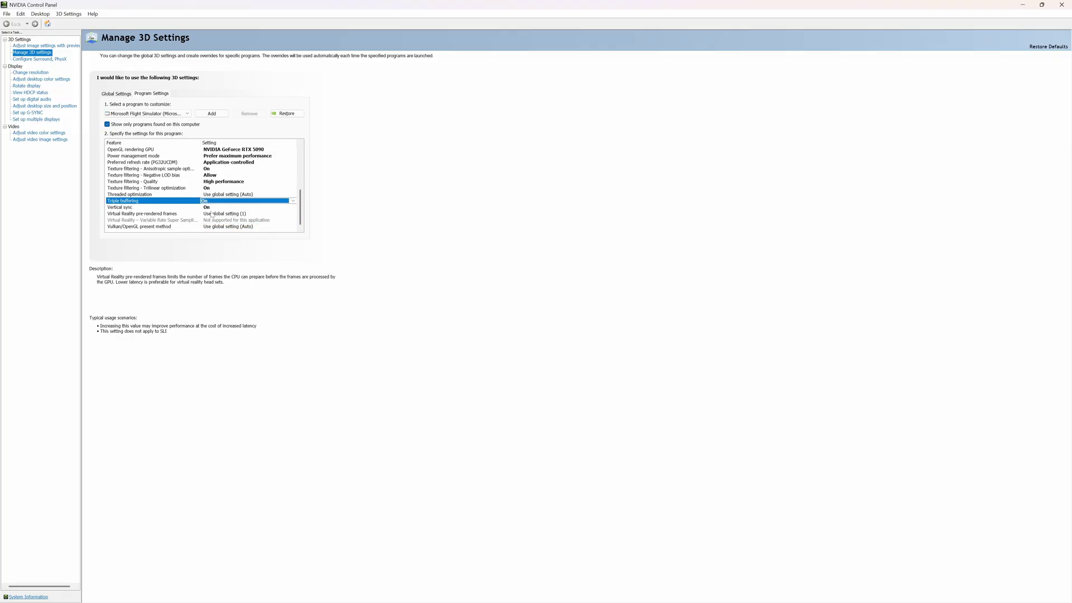
left_click(150, 213)
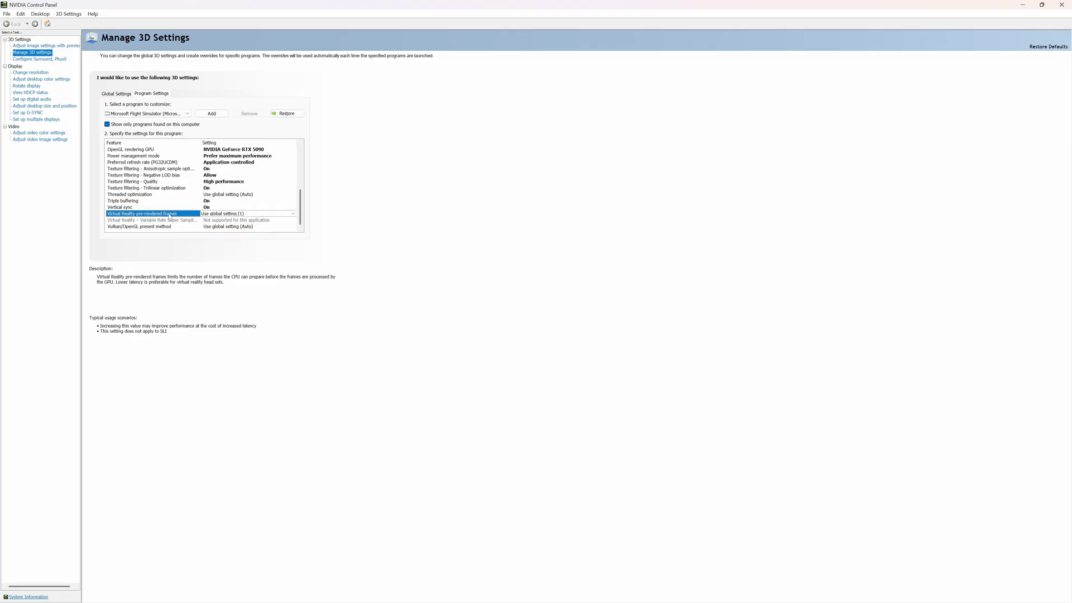
left_click(231, 215)
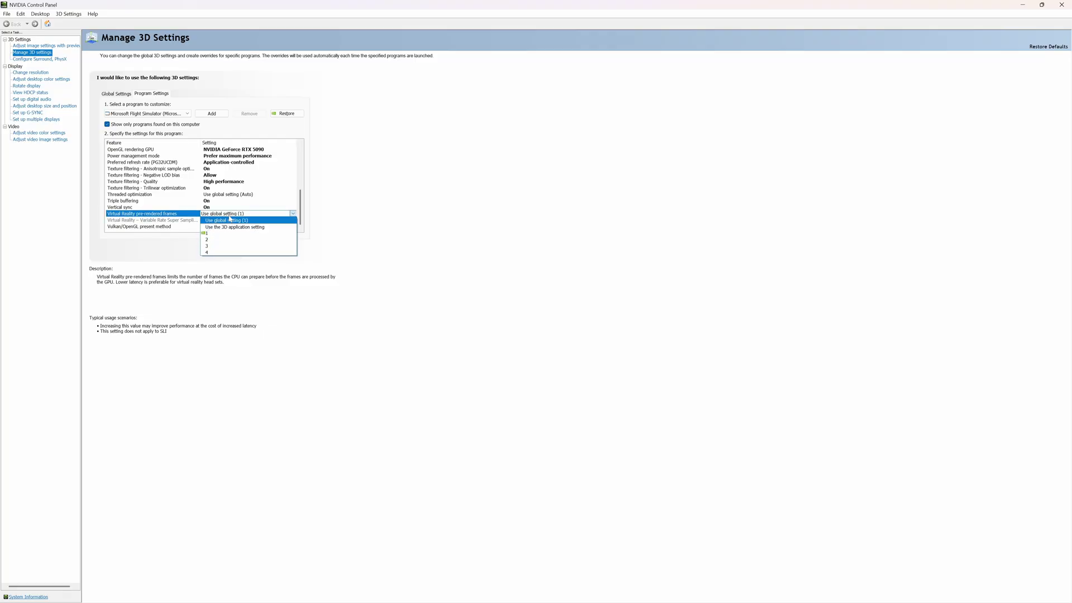
left_click(230, 219)
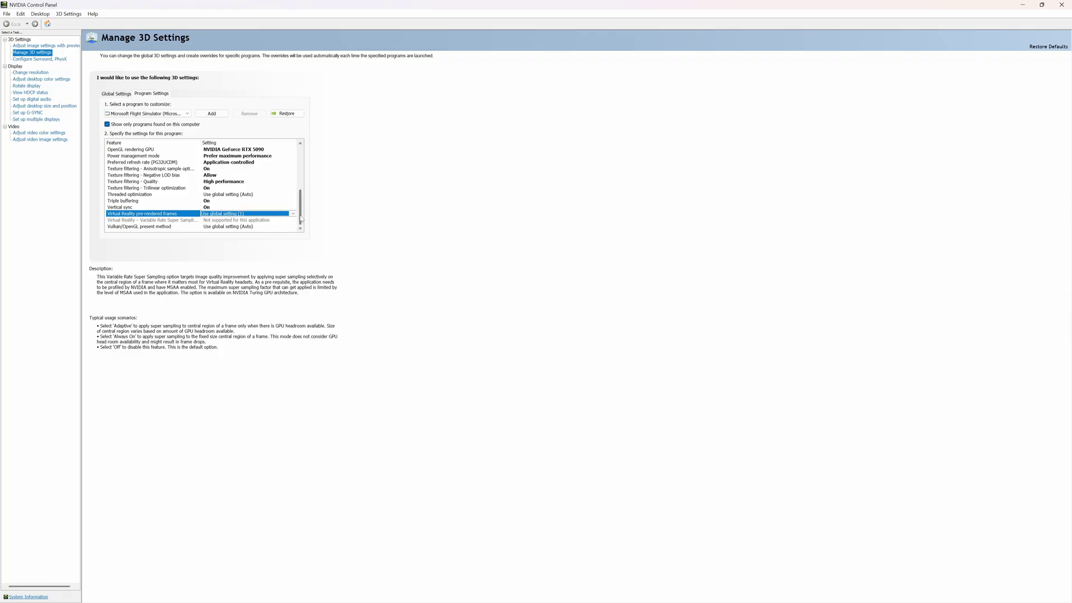
mouse_move(300, 206)
left_mouse_down()
mouse_move(304, 163)
mouse_move(301, 223)
left_mouse_up()
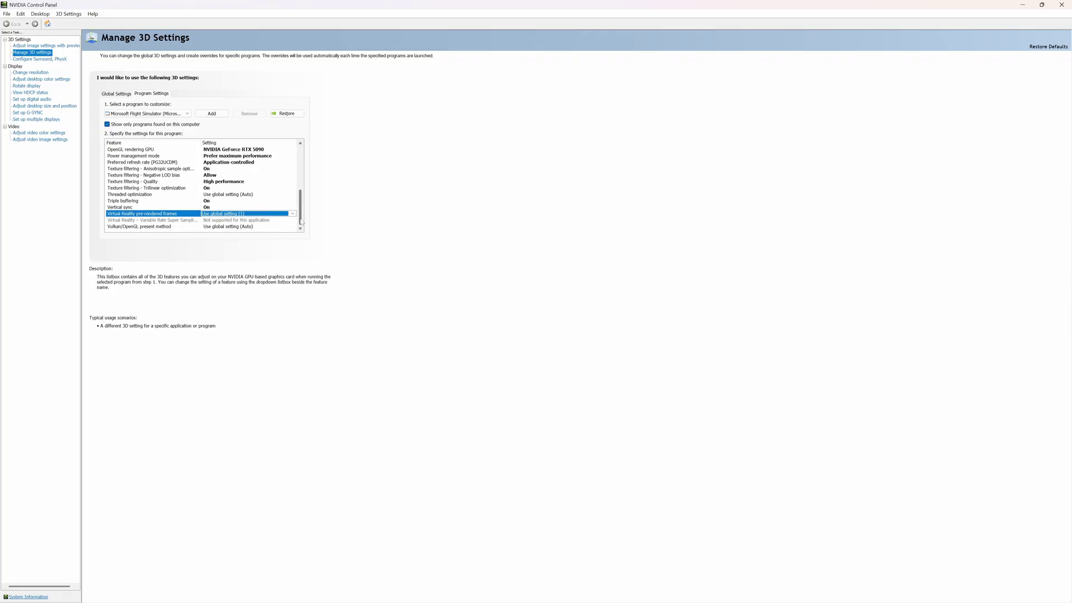
left_click(290, 220)
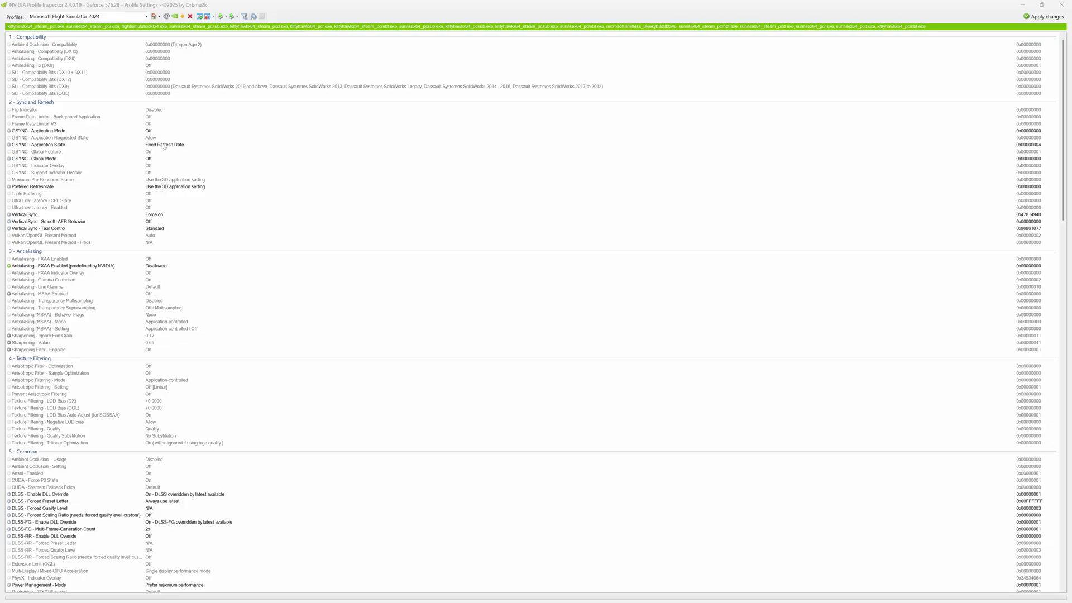
- Review the GSYNC Application State and Global Feature rows, then scroll down to rBAR - Enable
left_click(188, 145)
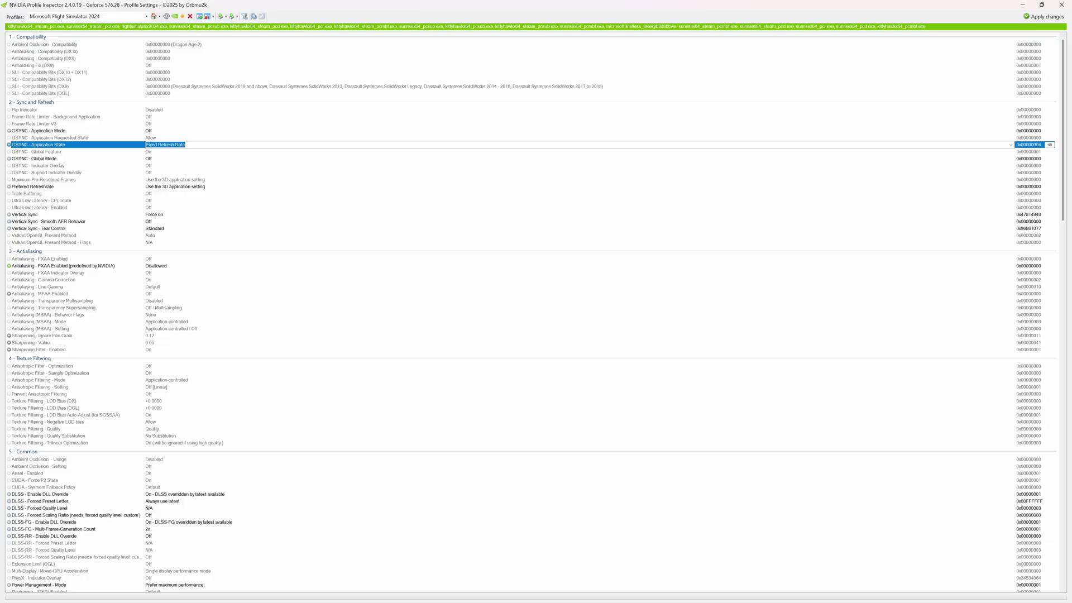
left_click(163, 153)
scroll(210, 275, "down", 3)
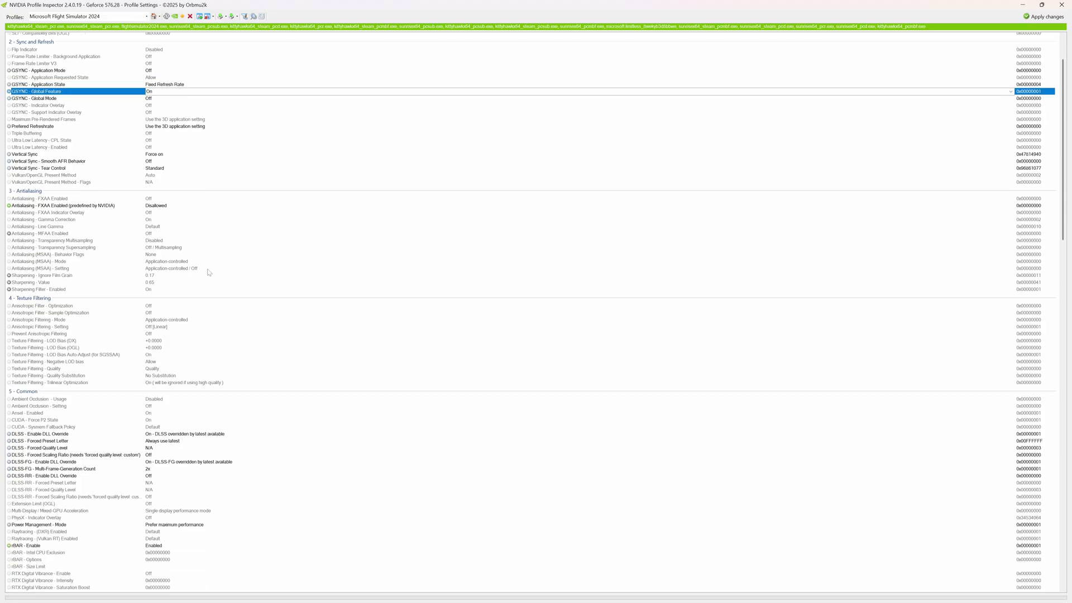
scroll(204, 270, "down", 2)
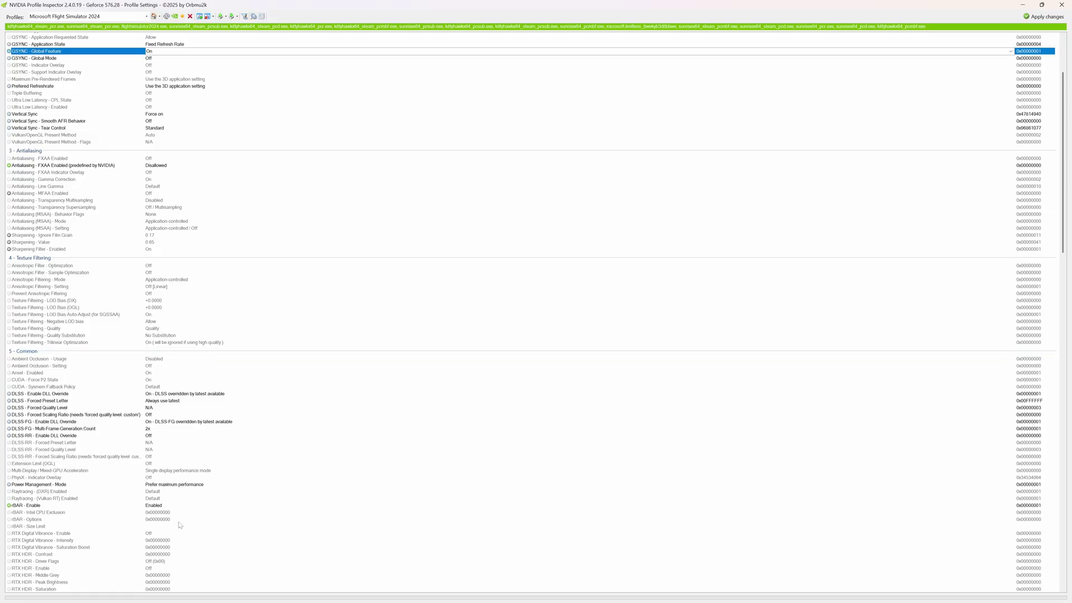
- Select the rBAR - Enable setting in the profile's Common section
left_click(34, 505)
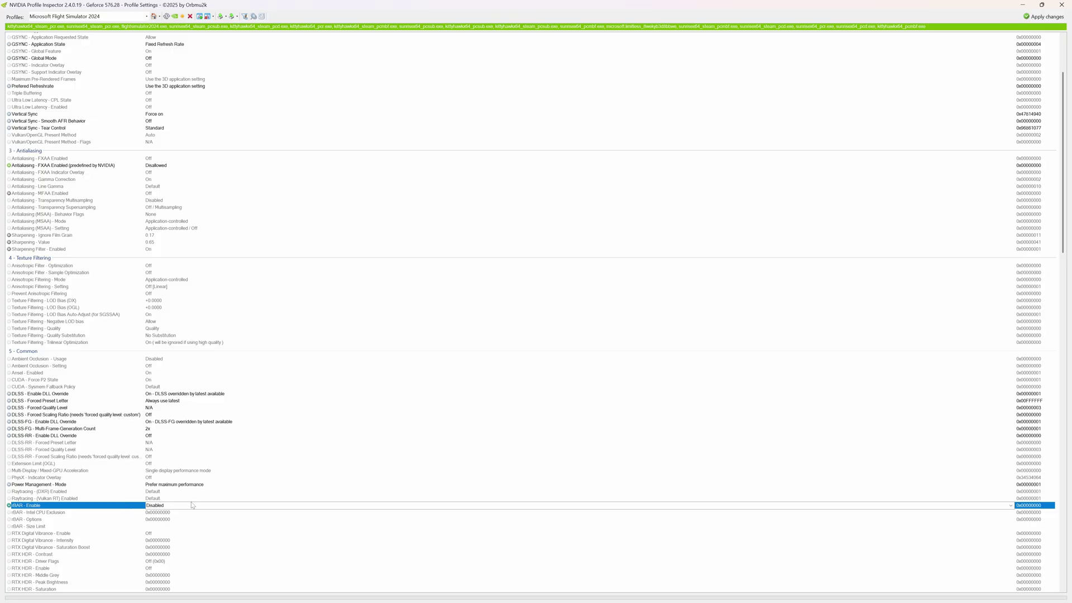
scroll(191, 503, "up", 2)
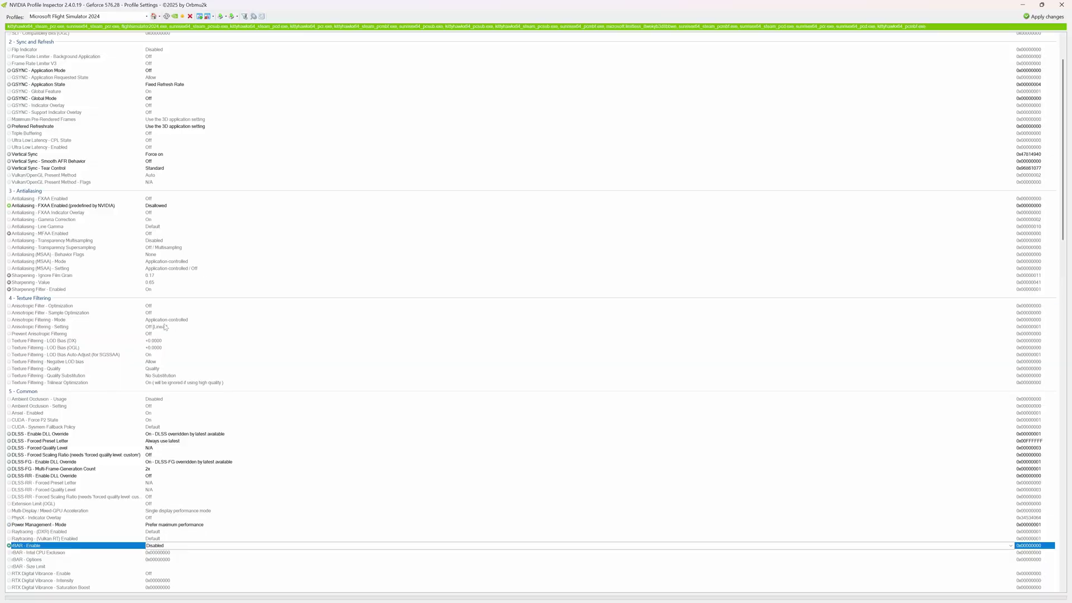
scroll(176, 337, "up", 3)
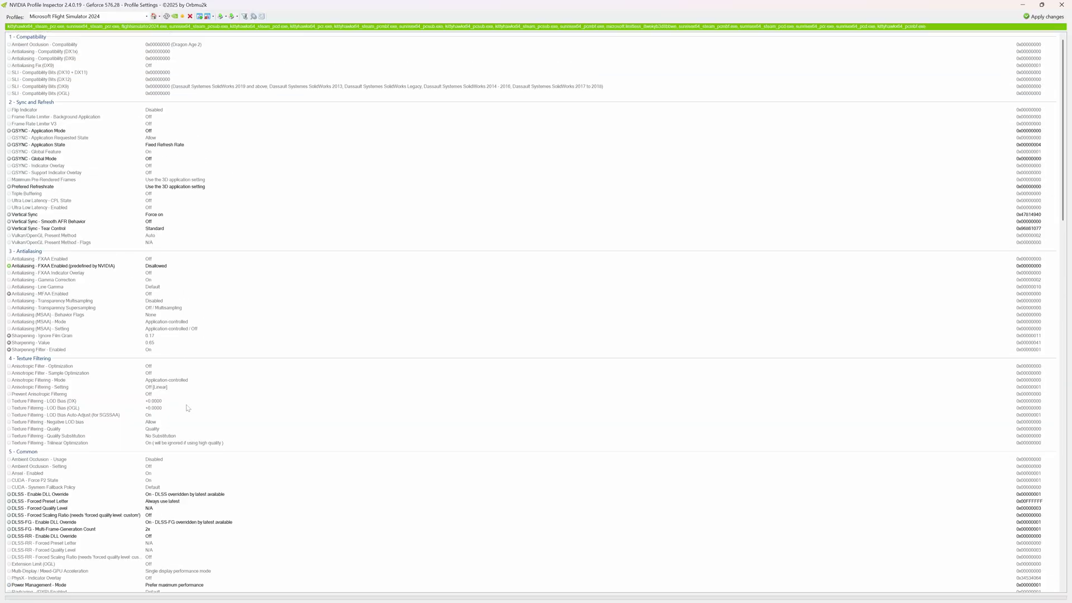